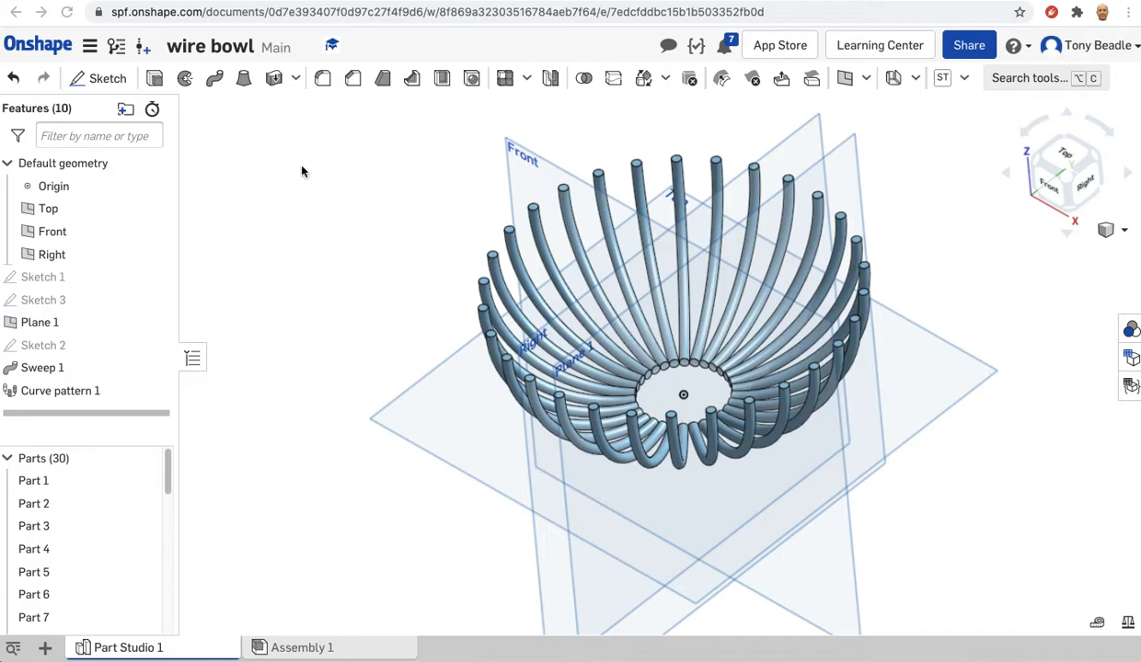
Leave the wire bowl model and create a new document named bowl.
click(42, 44)
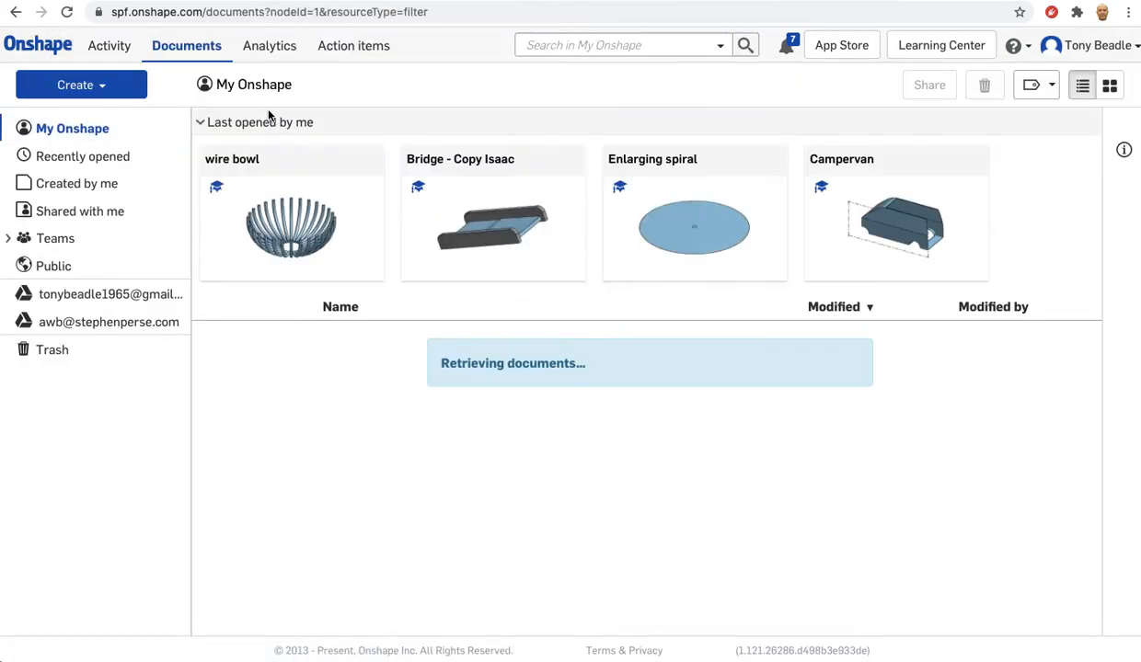
click(98, 85)
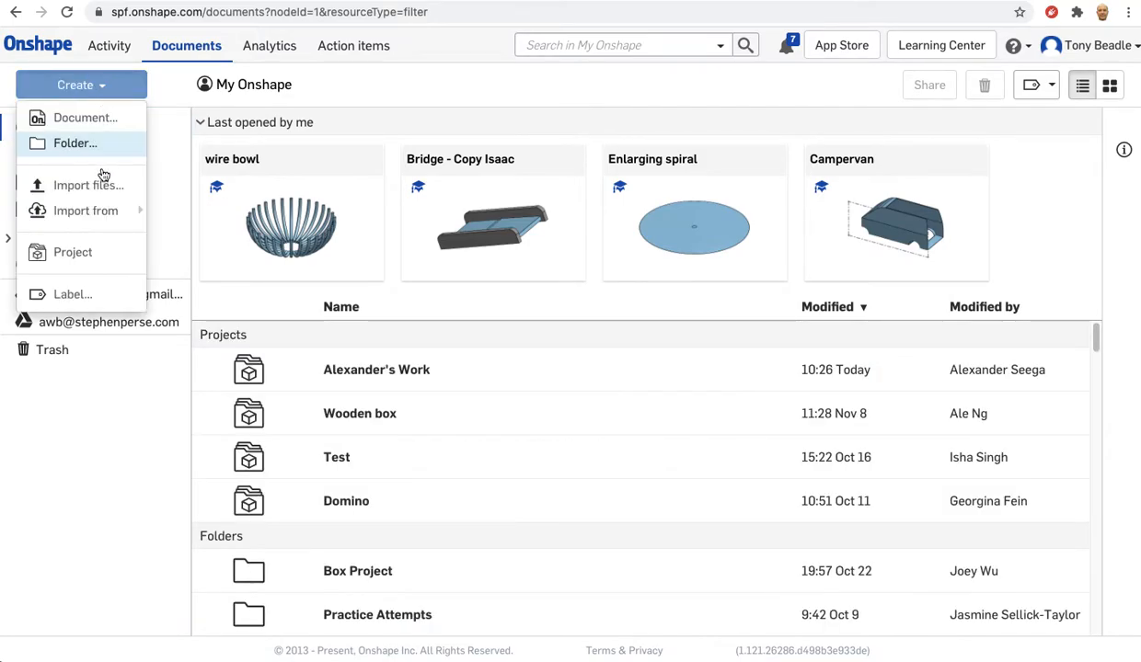
click(99, 119)
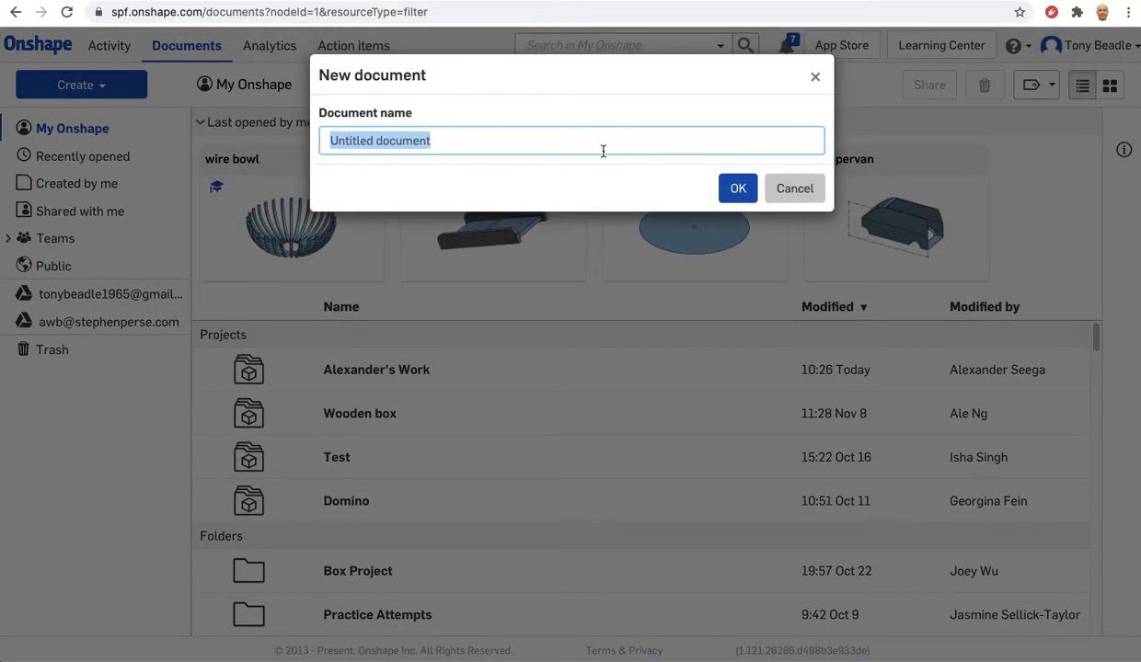
text(bowl)
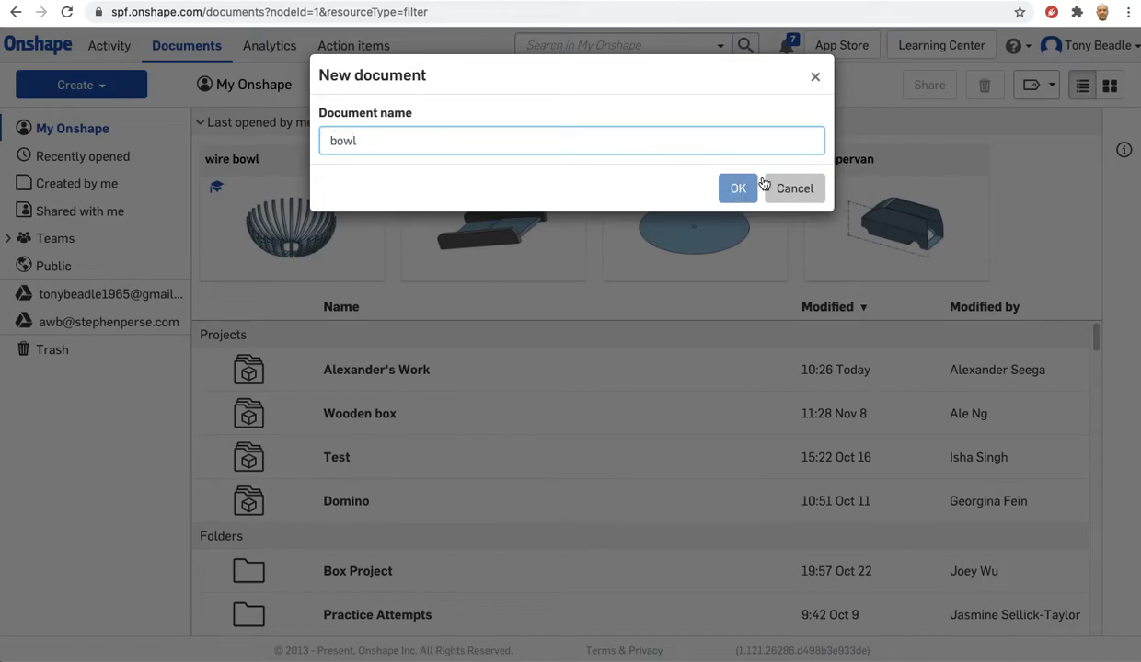
click(739, 192)
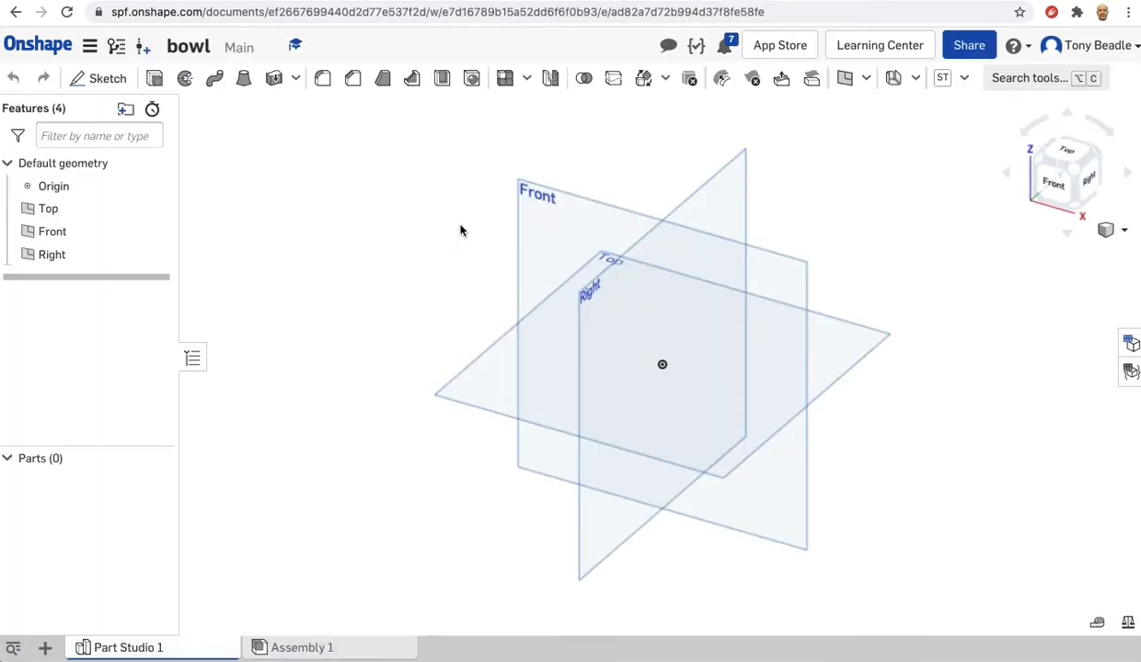
Check the workspace's default length, angle and mass units without changing them.
click(89, 45)
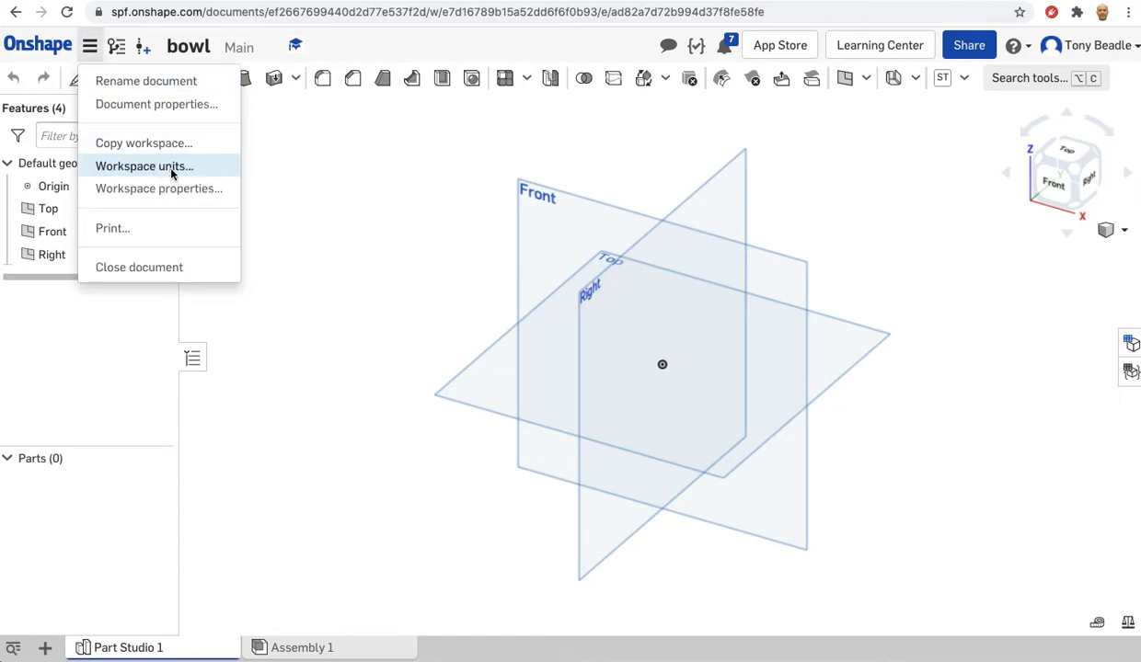
click(169, 168)
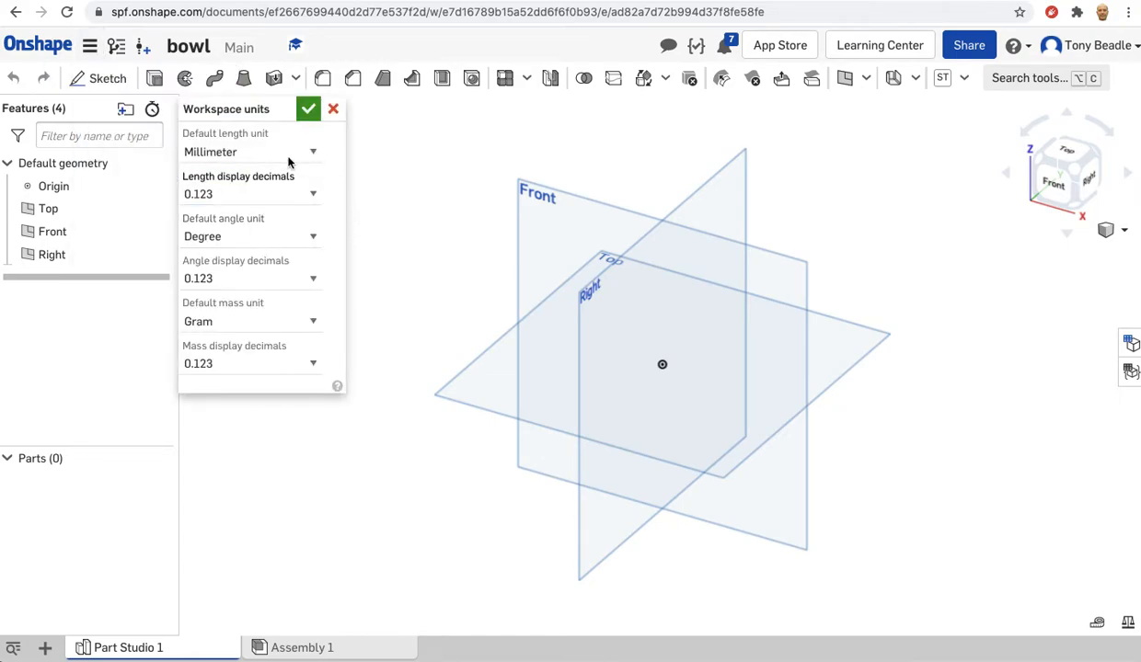
click(332, 109)
Sketch a construction circle about 32 mm in diameter on the Top plane, centred on the origin.
mouse_move(461, 257)
right_down()
mouse_move(461, 247)
mouse_move(455, 265)
right_up()
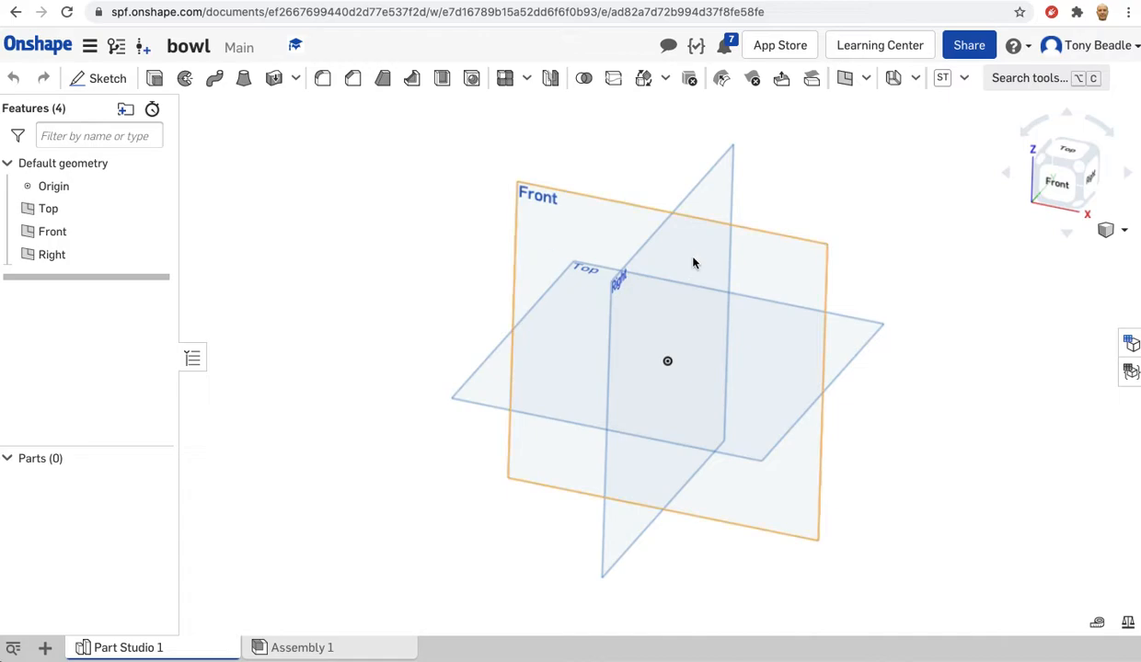
click(852, 343)
click(1047, 149)
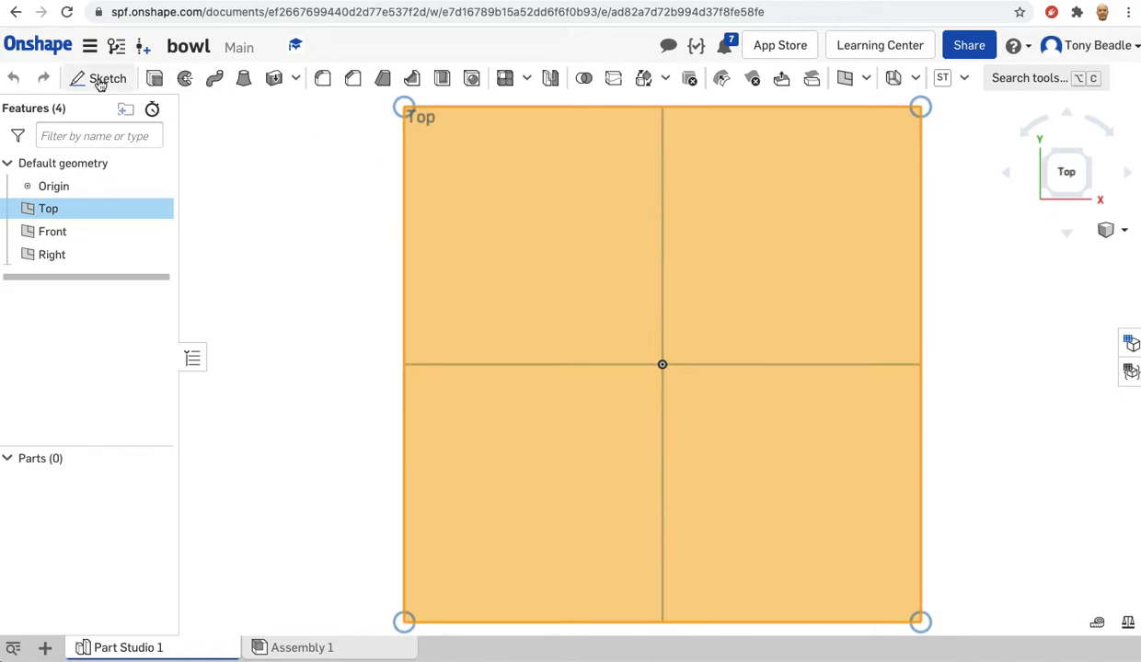
click(103, 79)
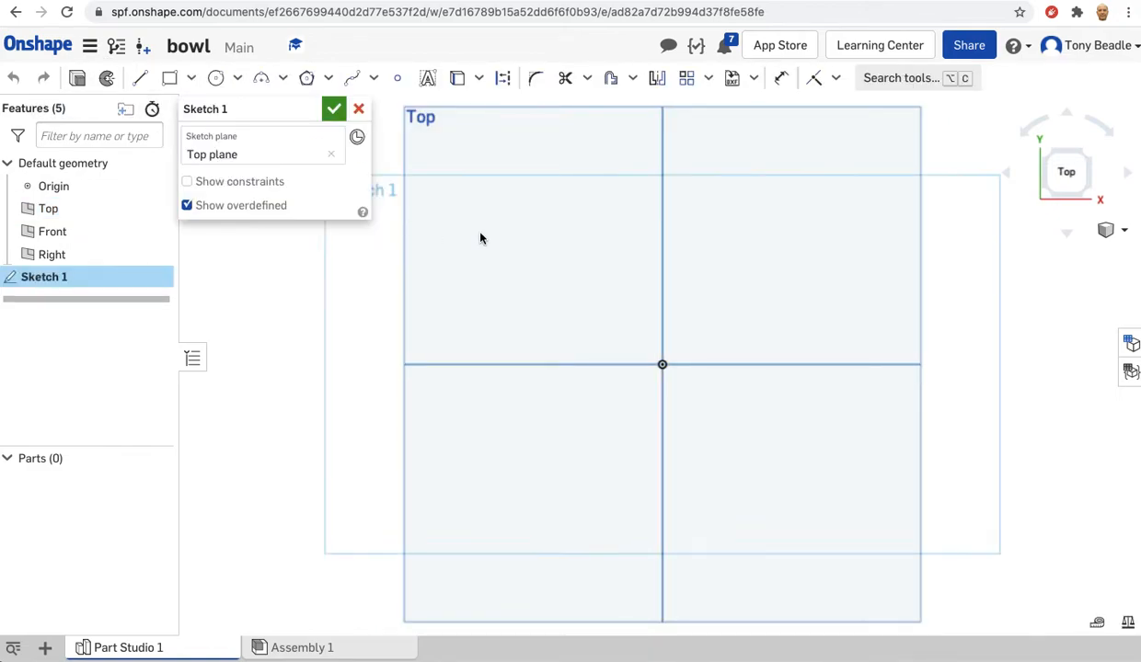
click(217, 81)
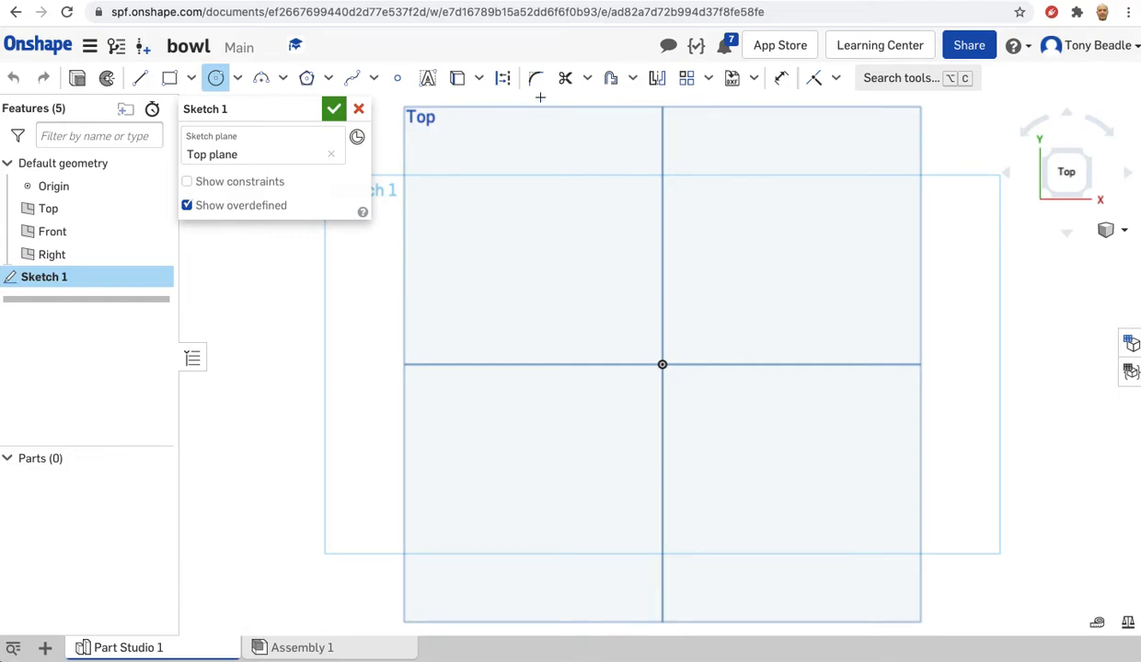
click(504, 83)
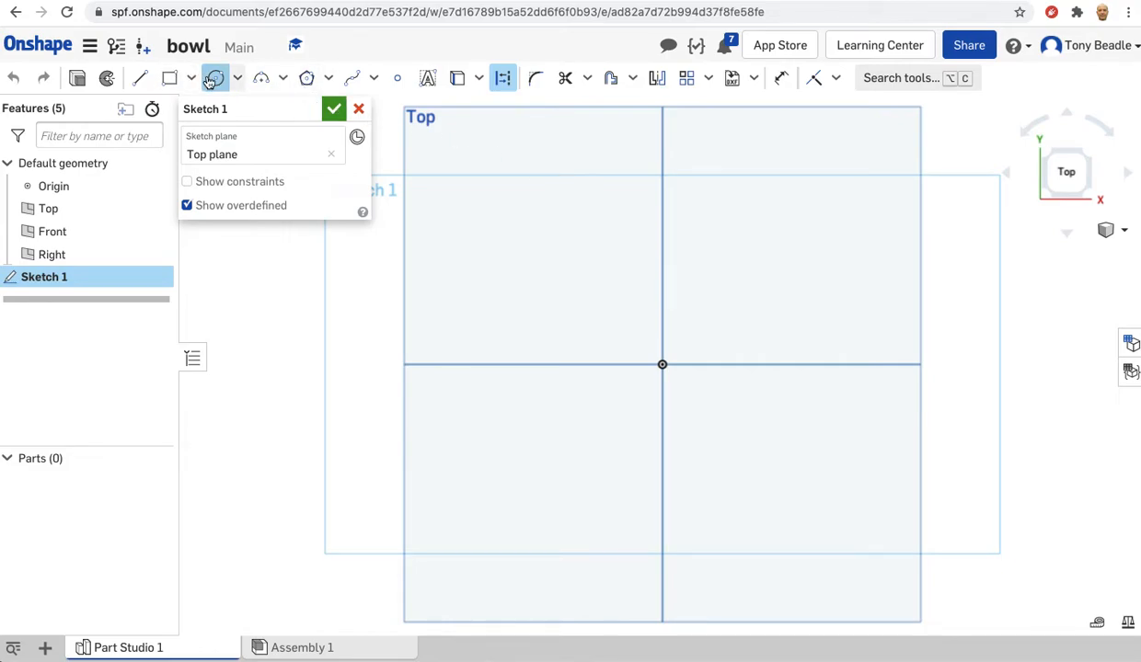
click(662, 364)
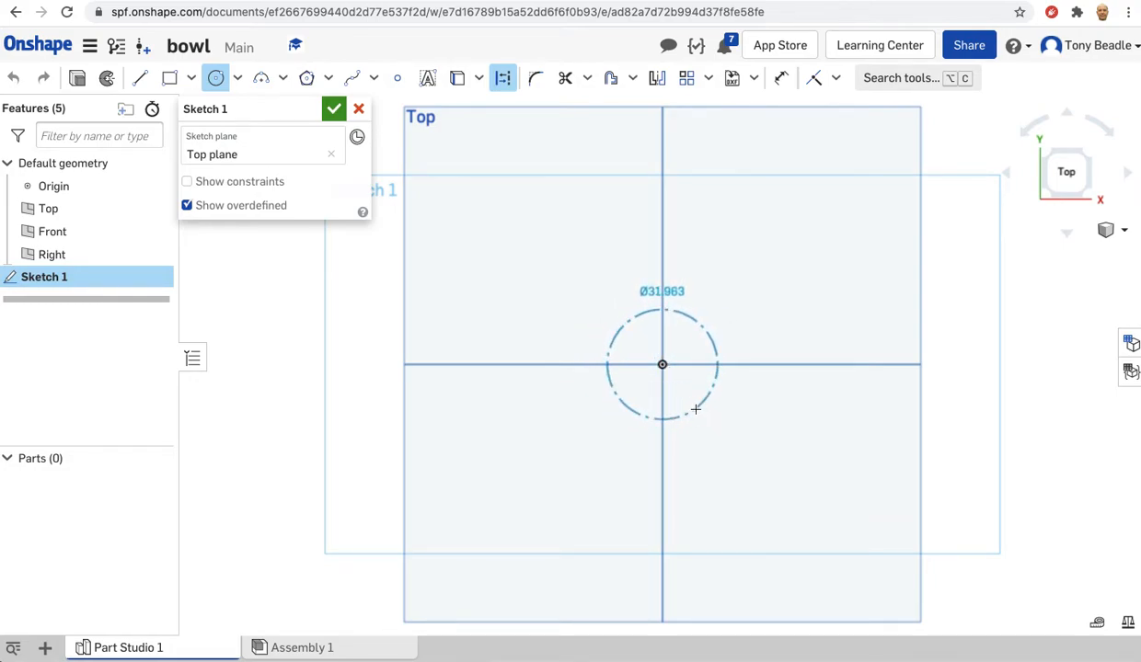
click(695, 409)
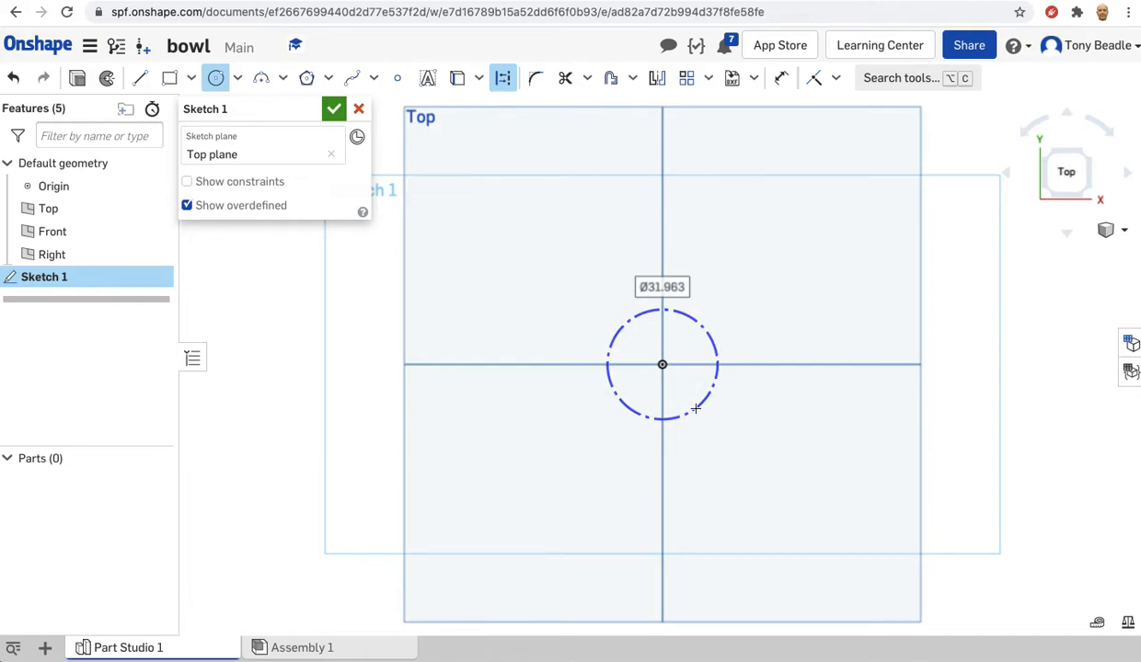
Set the construction circle's diameter to 30 mm and finish the sketch.
text(30)
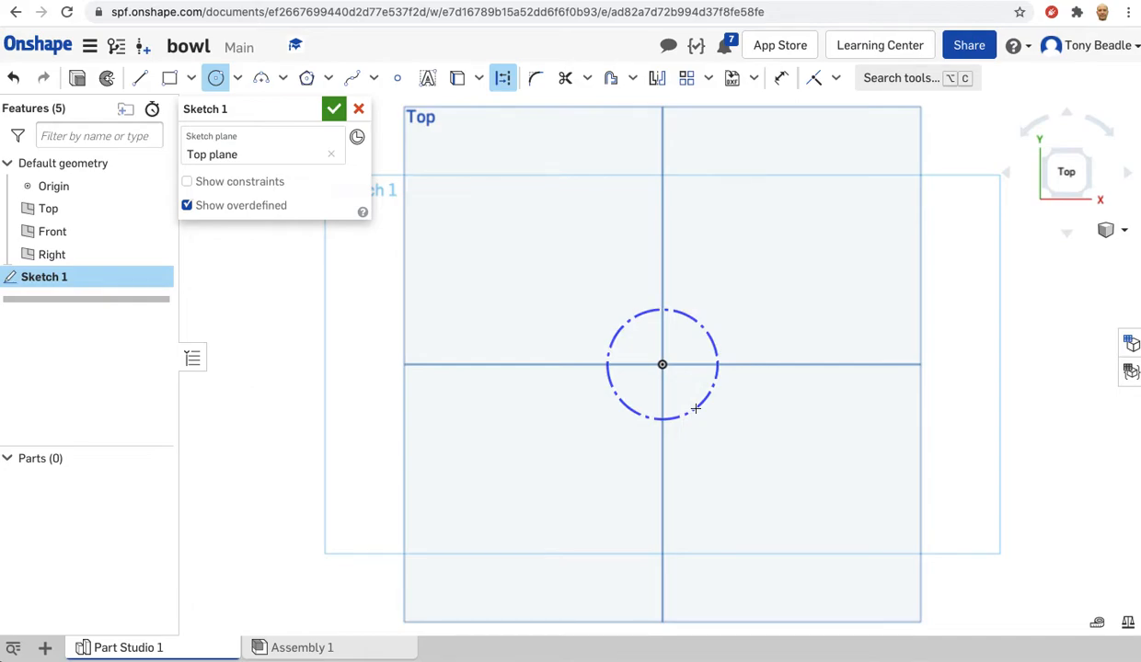
key(Return)
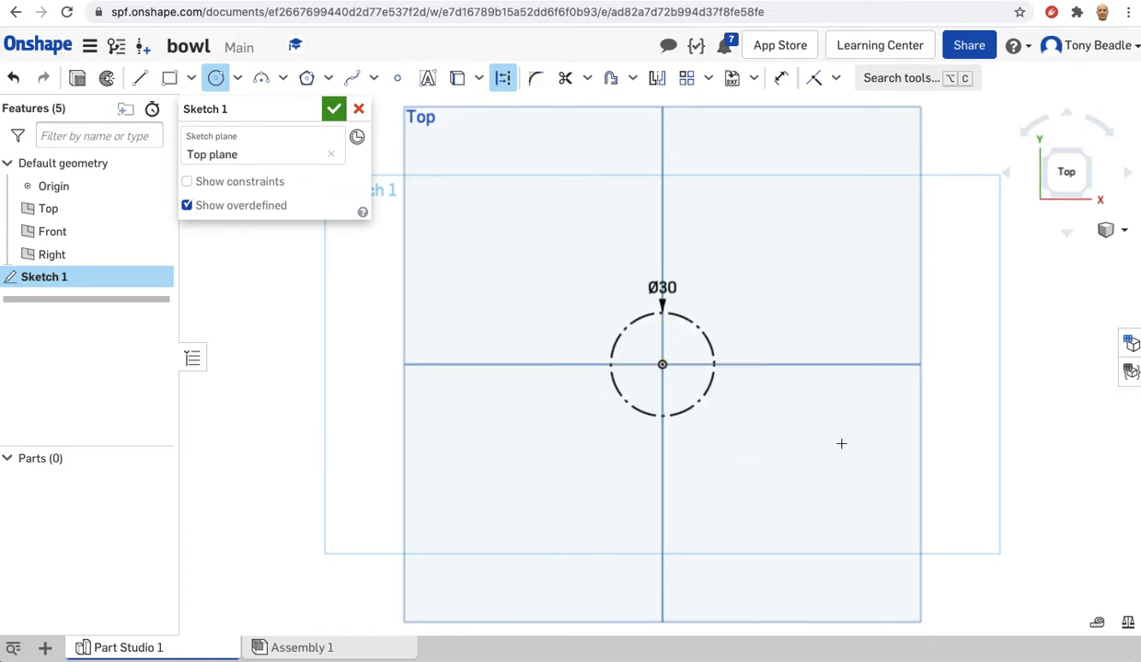
mouse_move(1012, 451)
right_down()
mouse_move(1019, 398)
mouse_move(1007, 402)
right_up()
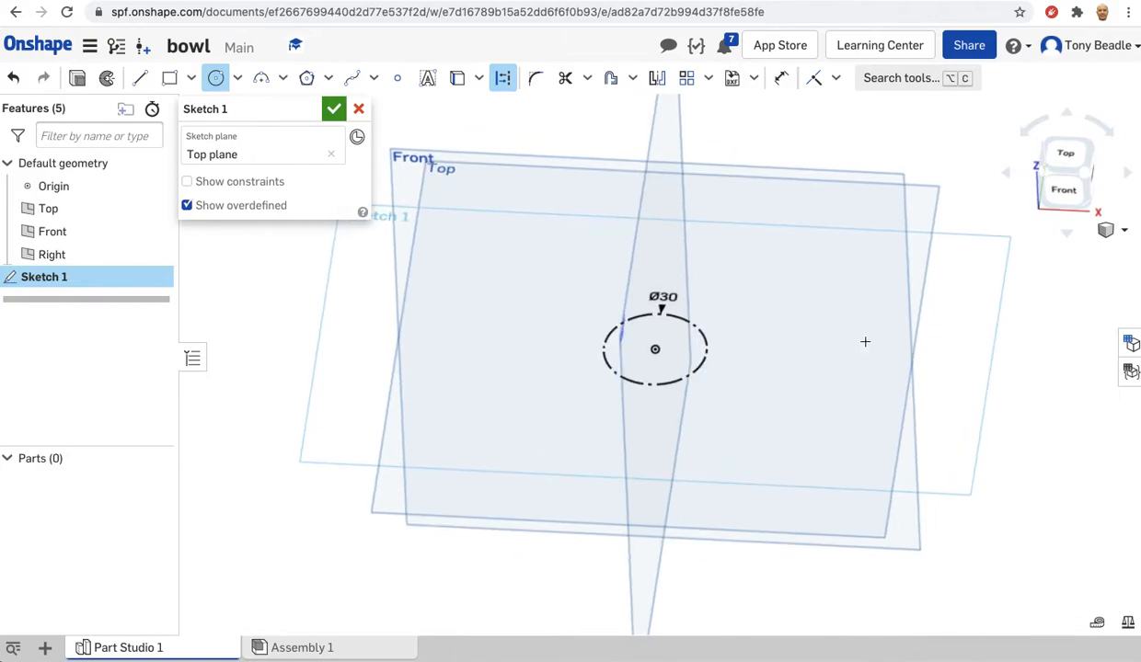
click(333, 108)
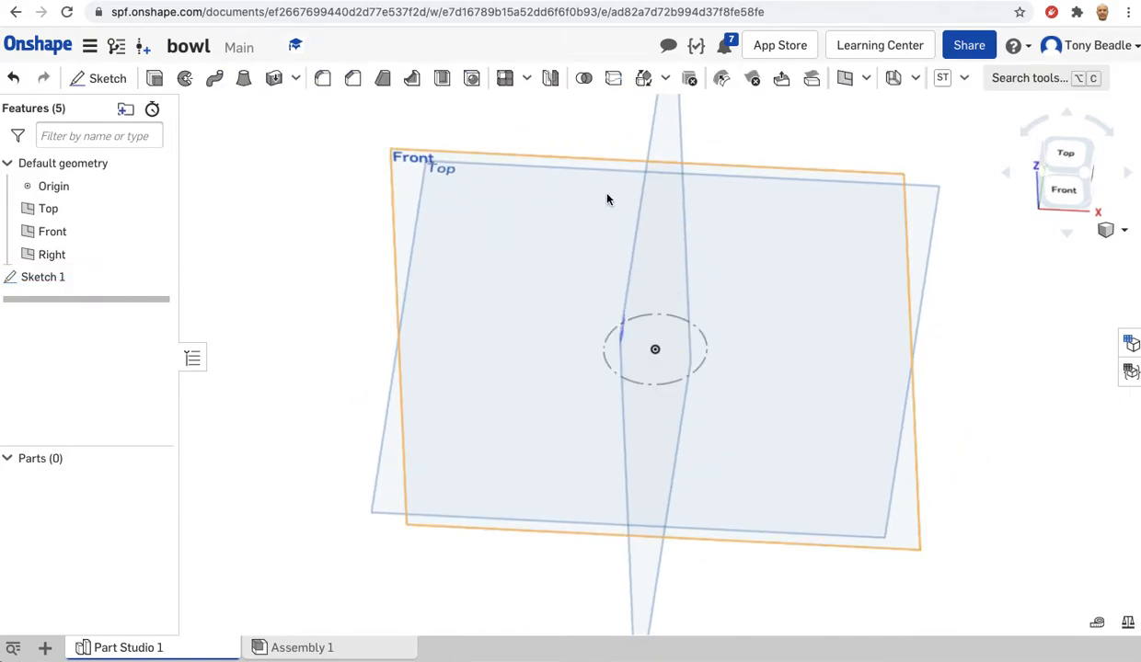
Start a new sketch on the Front plane.
right_drag(341, 301, 329, 264)
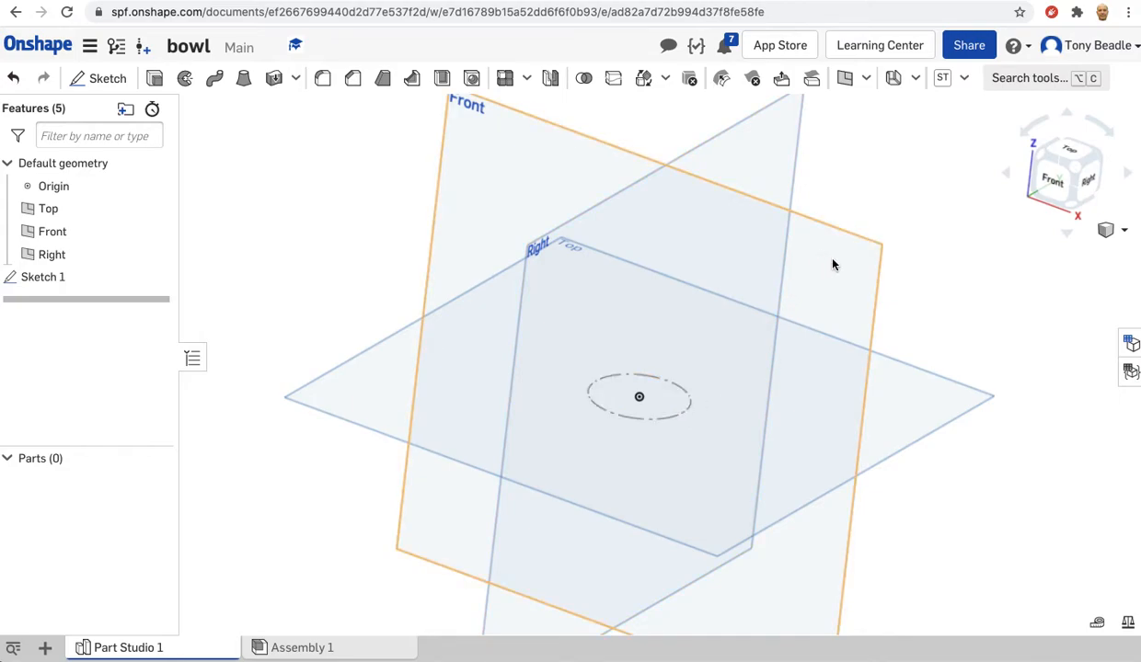
click(1057, 184)
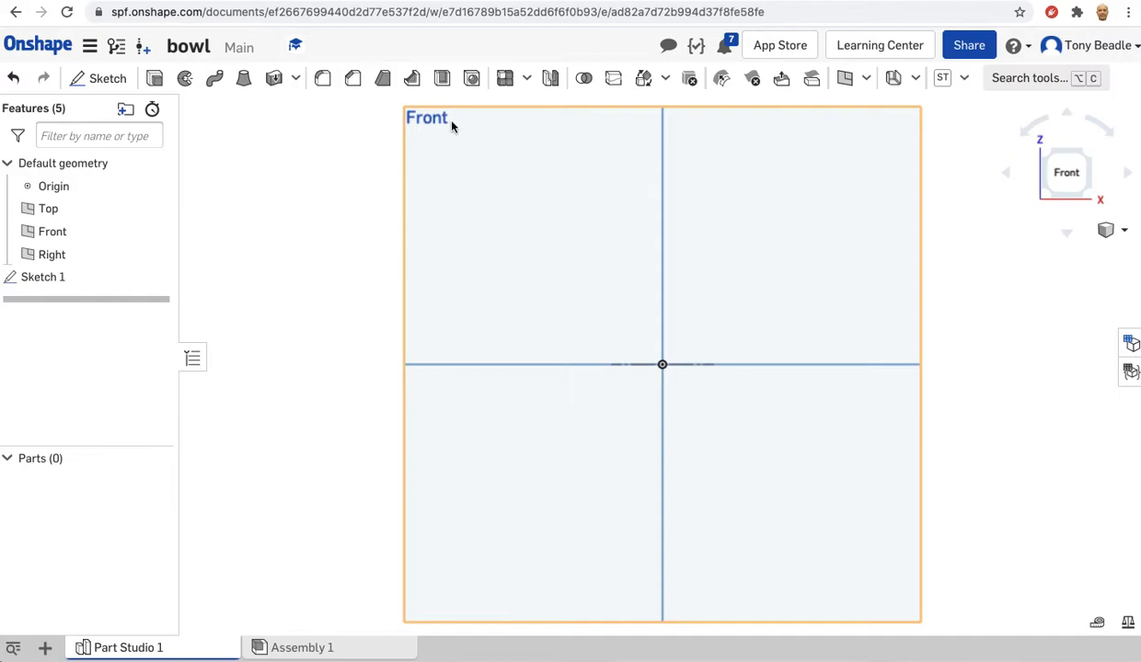
click(418, 161)
click(108, 79)
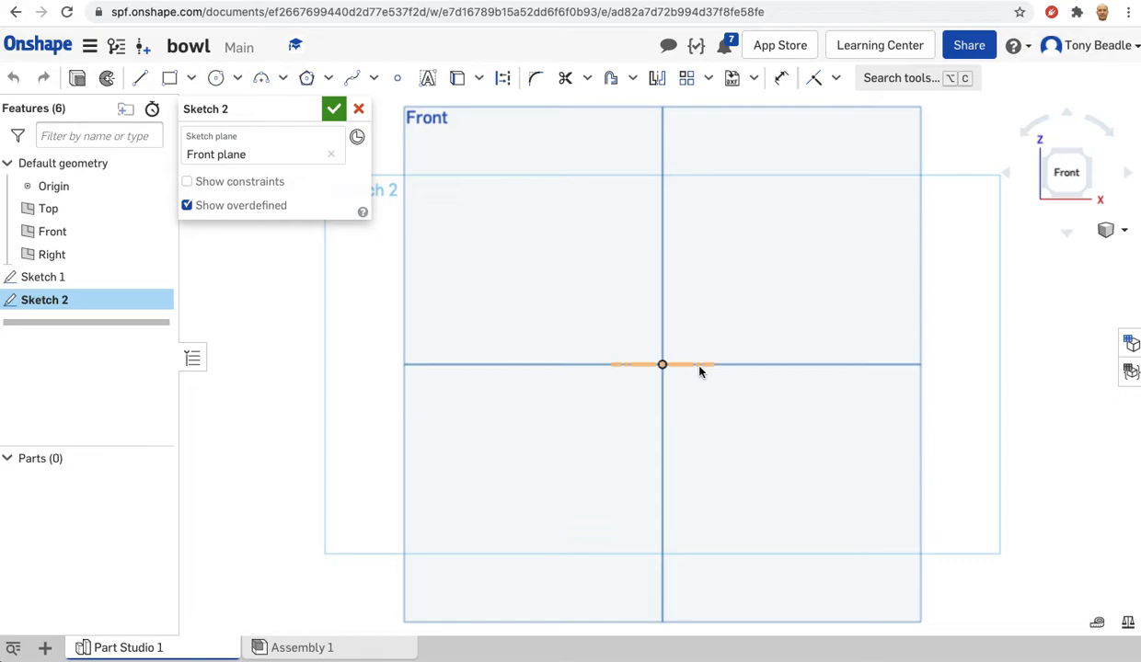
right_drag(762, 396, 753, 405)
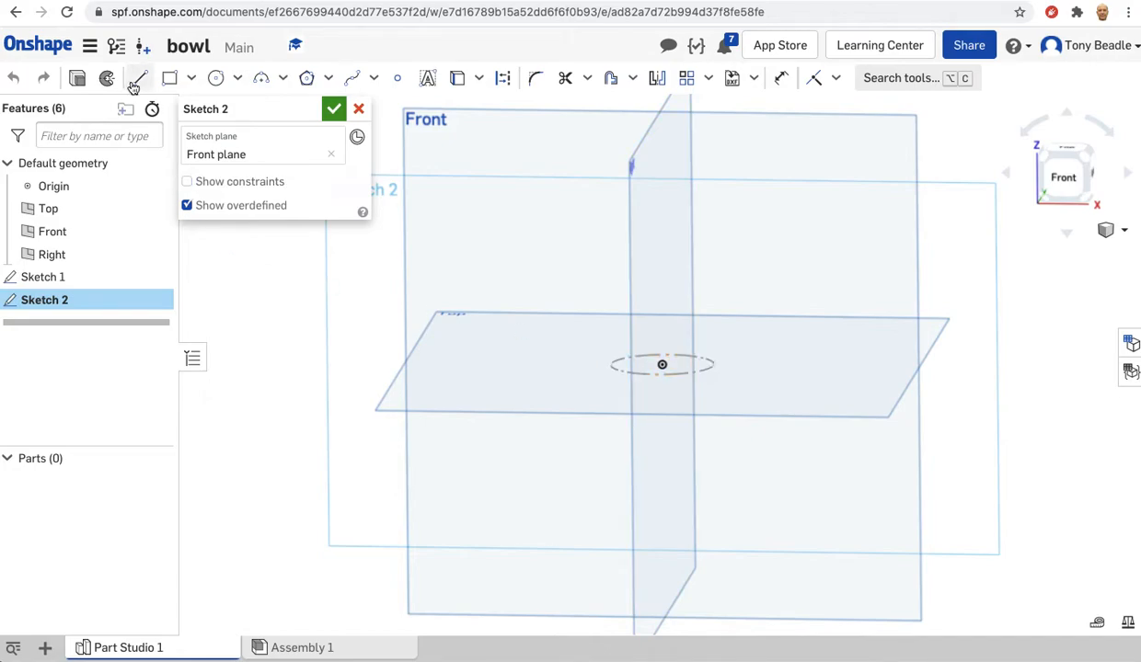
Draw a seven-point spline curving outward and upward from the circle's edge on the positive X side as the bowl profile, and finish the sketch.
click(355, 81)
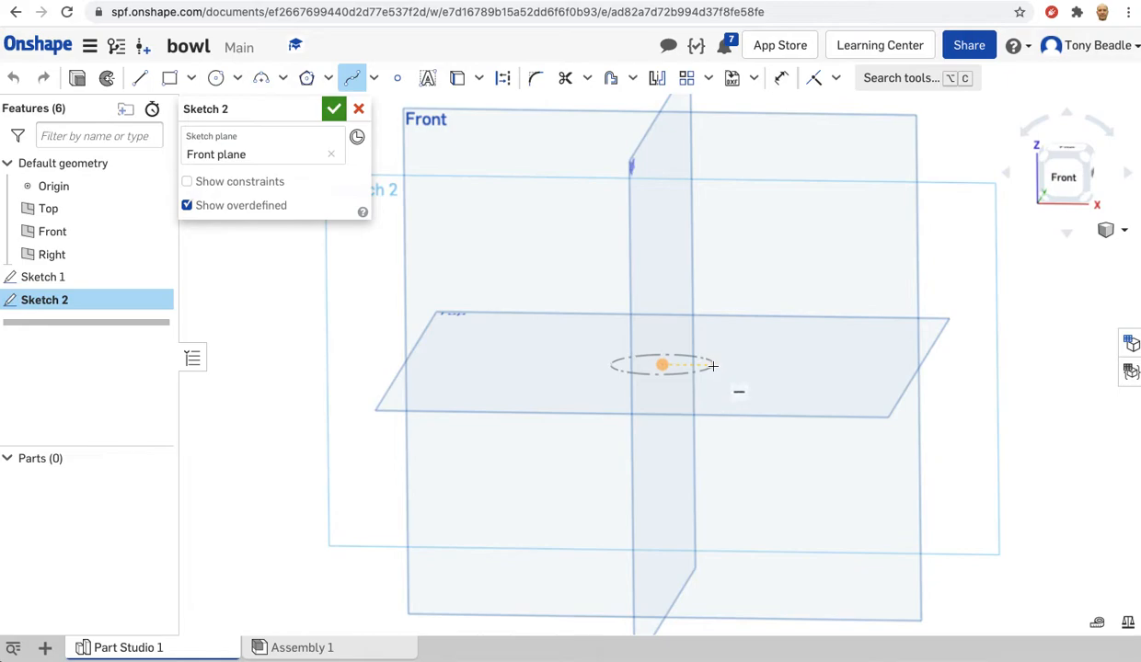
click(713, 366)
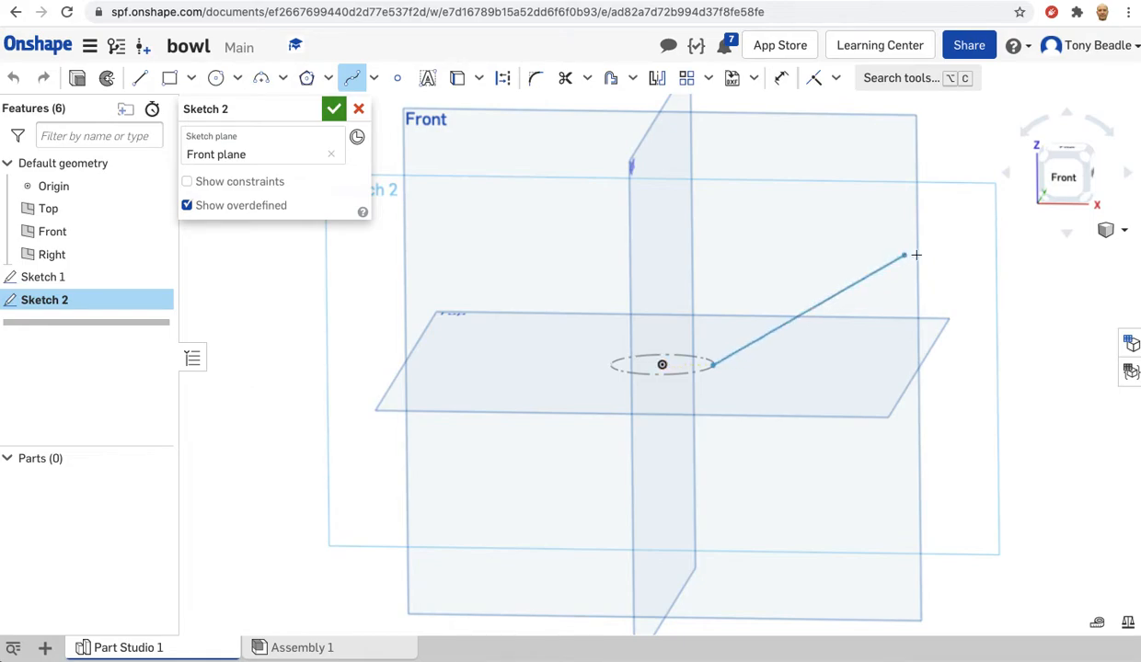
click(1063, 176)
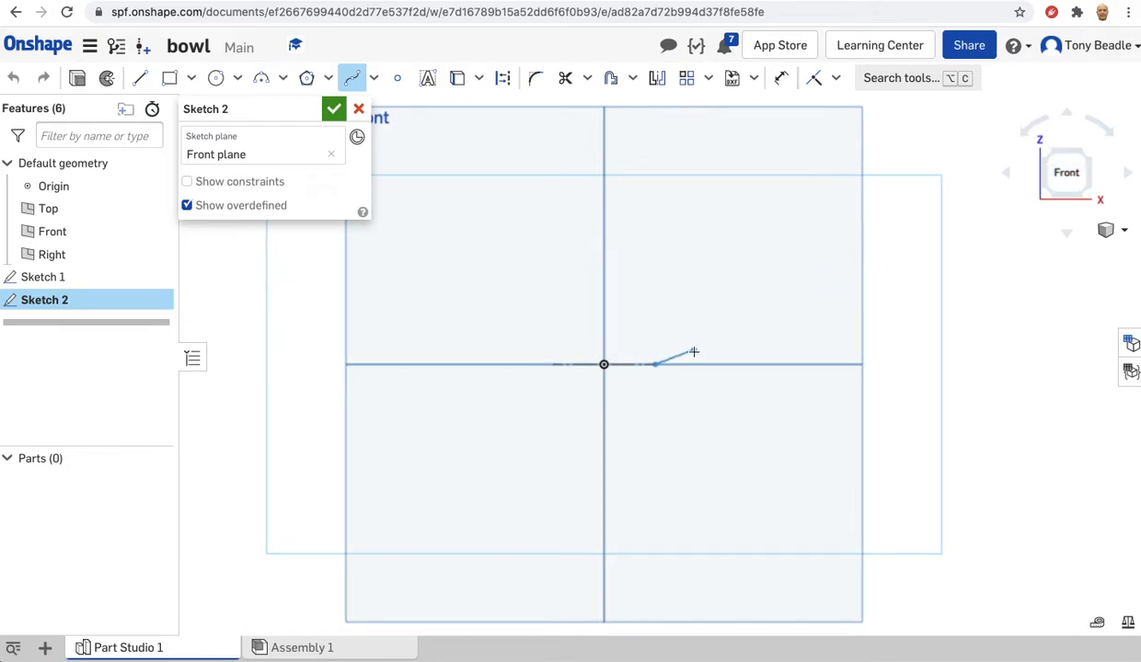
click(735, 317)
click(770, 266)
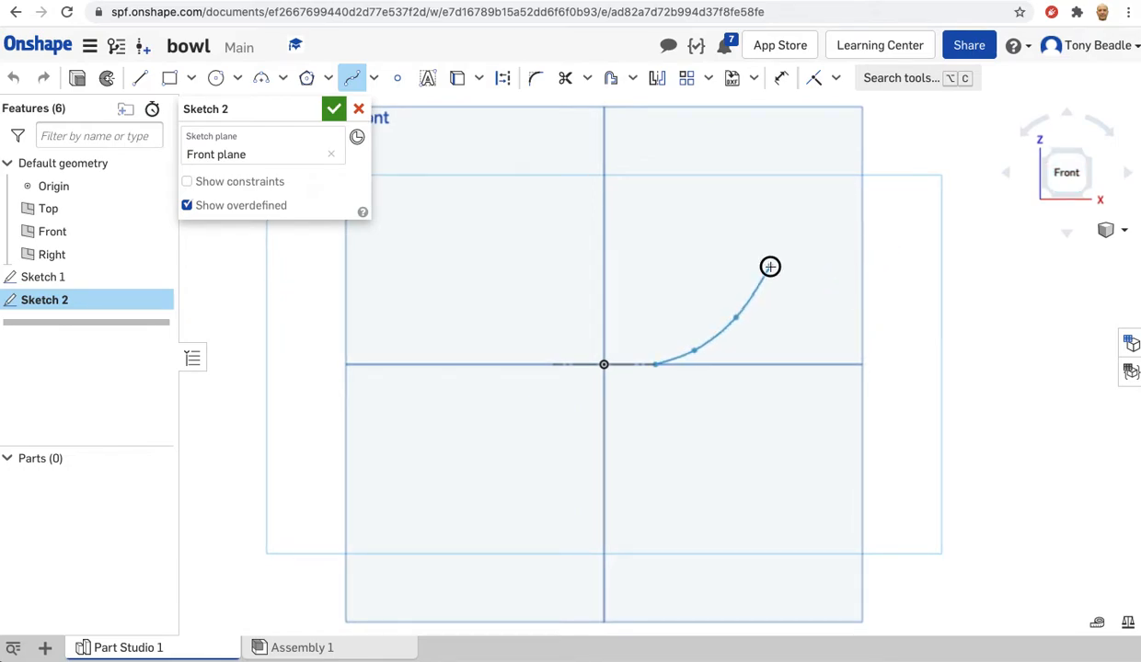
click(782, 229)
click(785, 193)
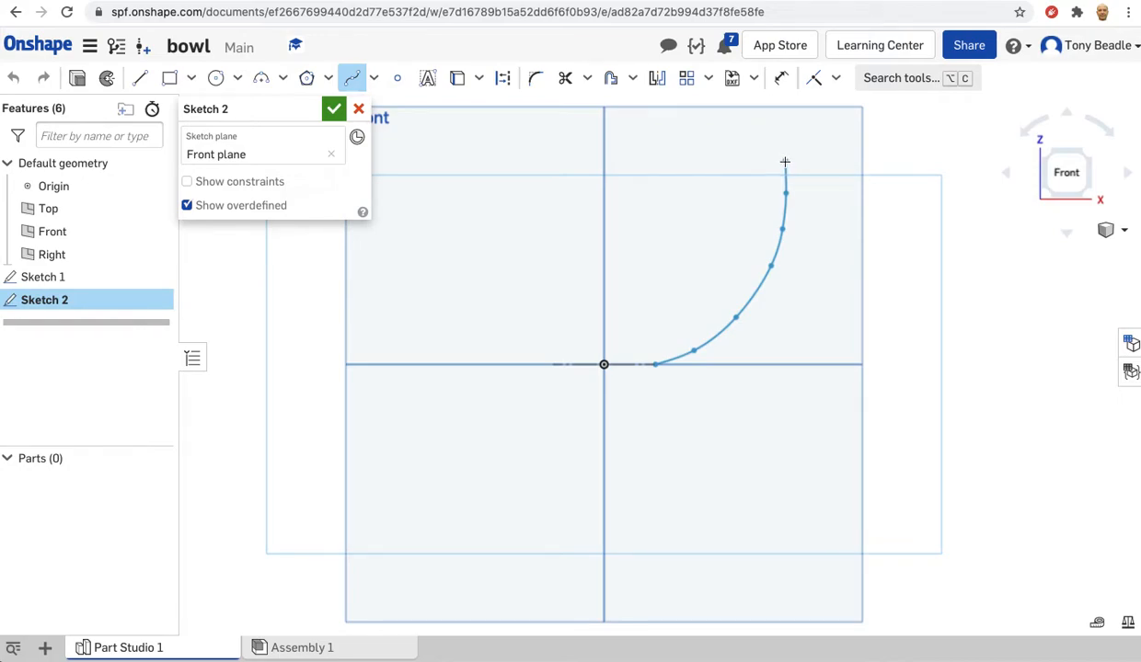
double_click(785, 161)
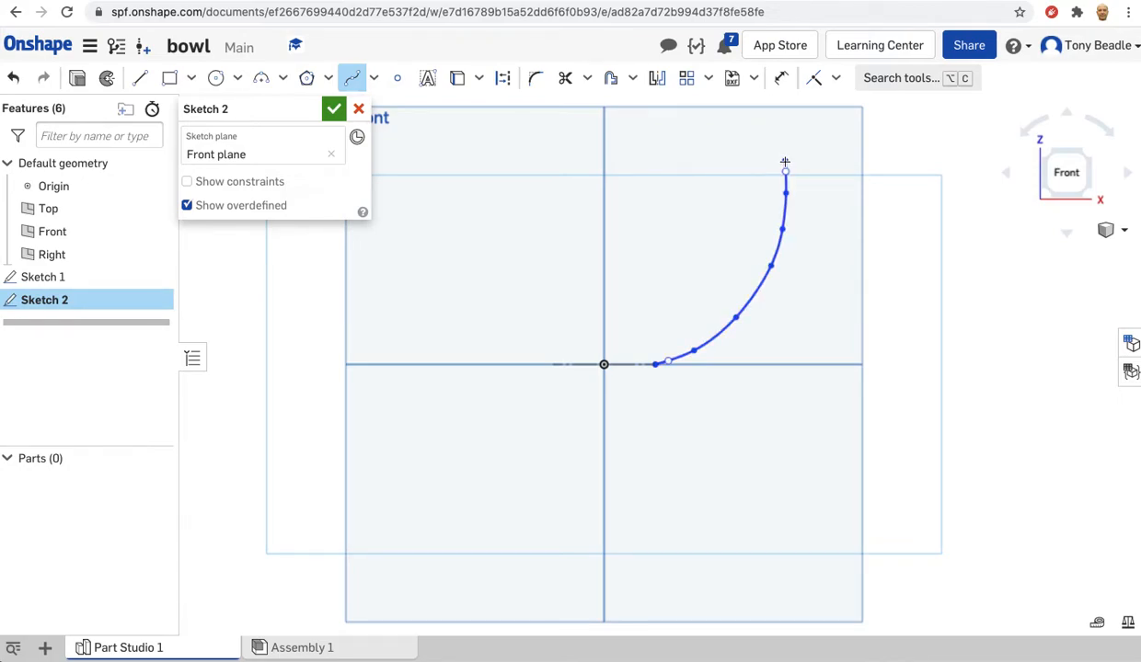
mouse_move(921, 259)
right_down()
mouse_move(922, 292)
mouse_move(892, 288)
right_up()
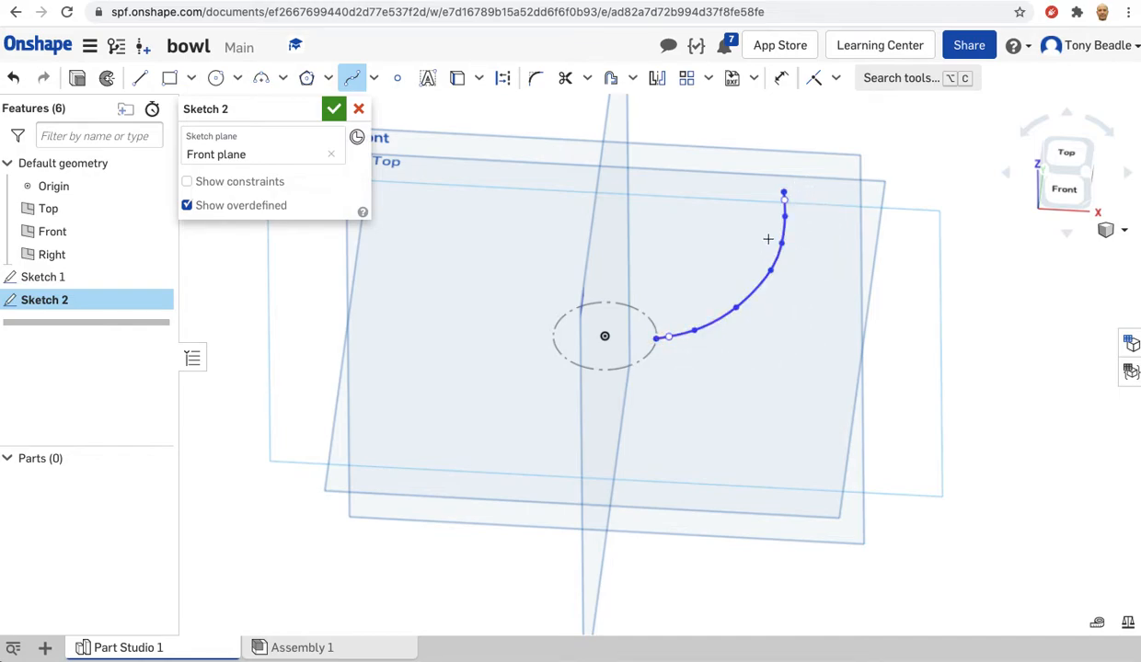
click(333, 110)
Create a Plane point reference plane parallel to the Right plane, passing through the spline's start point on the base circle.
mouse_move(870, 252)
right_down()
mouse_move(934, 250)
mouse_move(934, 236)
mouse_move(919, 236)
right_up()
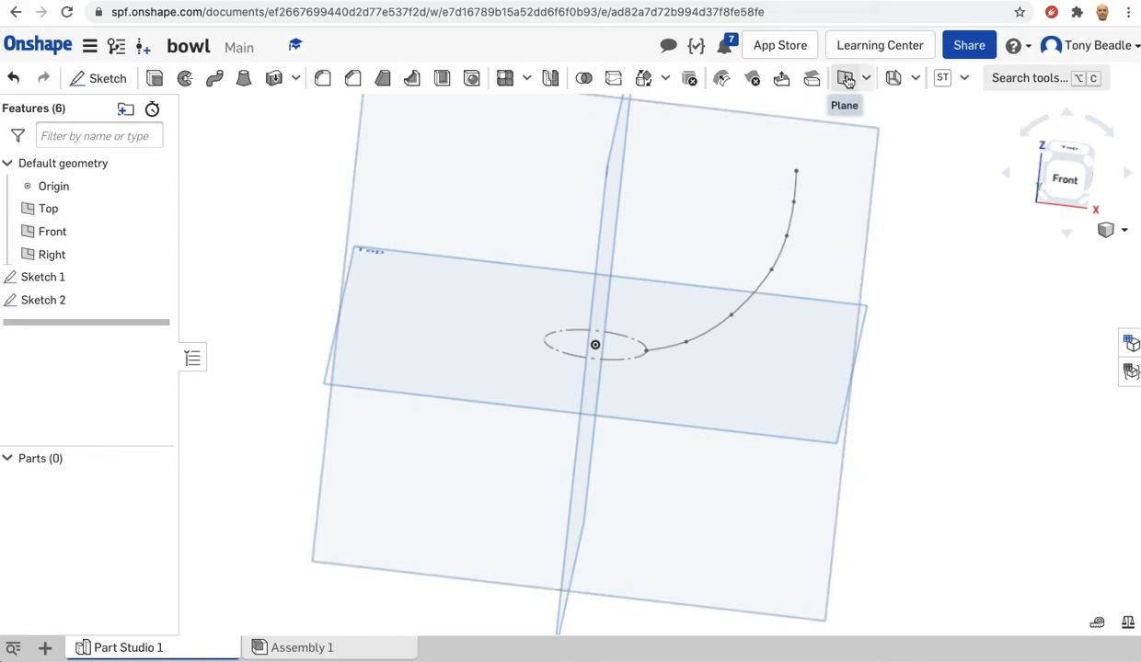
right_click(909, 200)
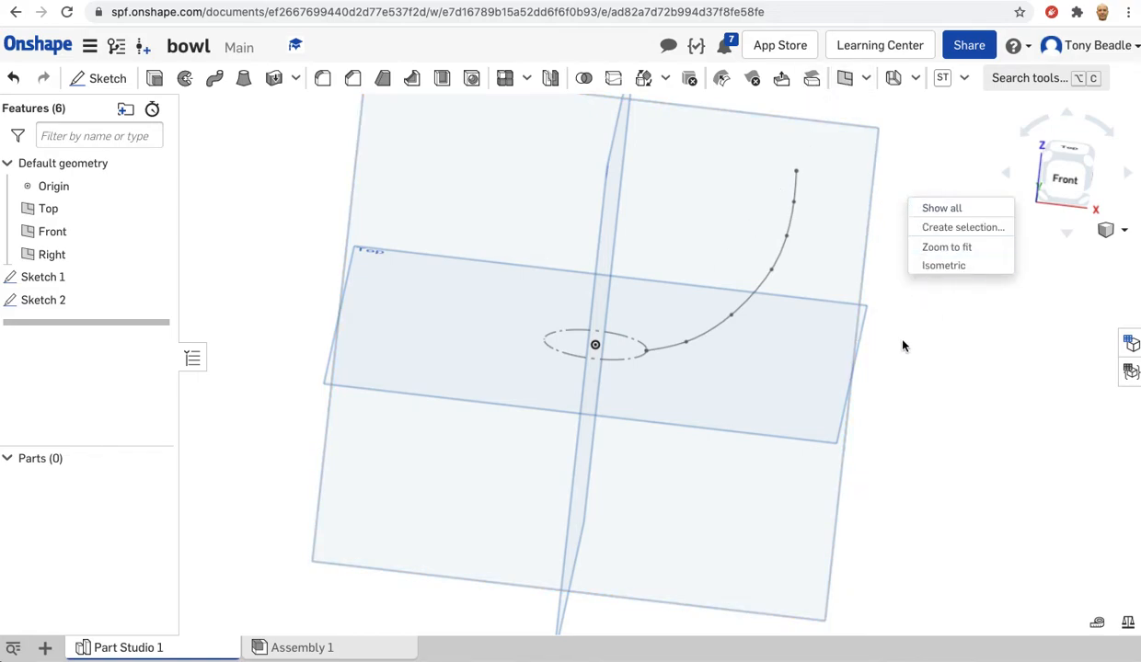
right_click(881, 258)
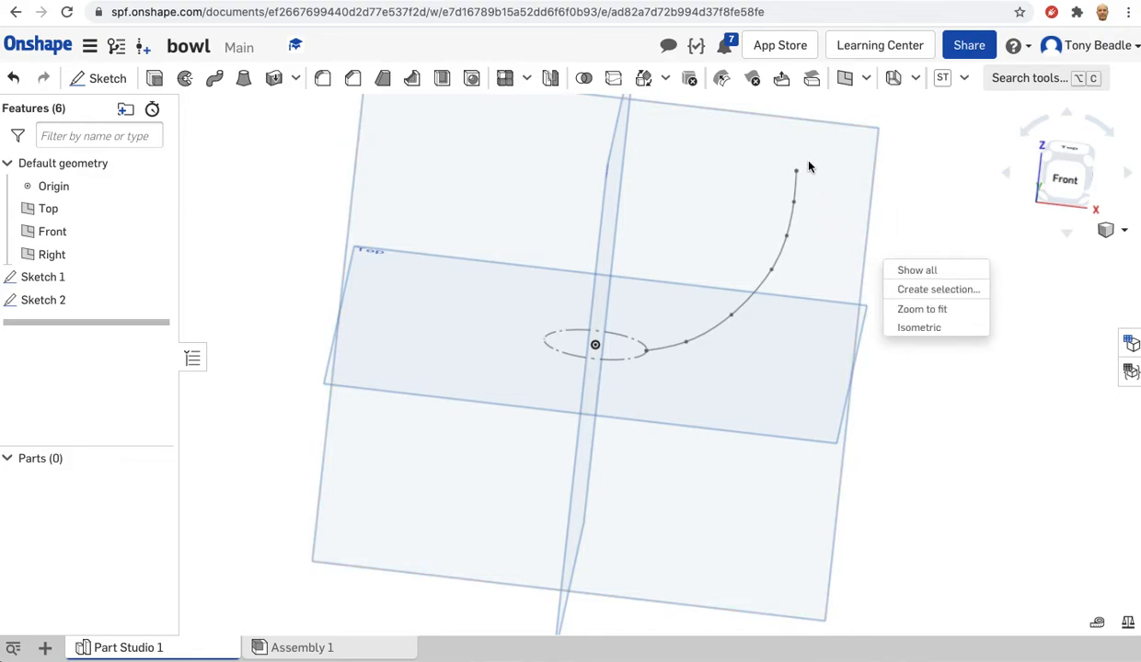
click(845, 80)
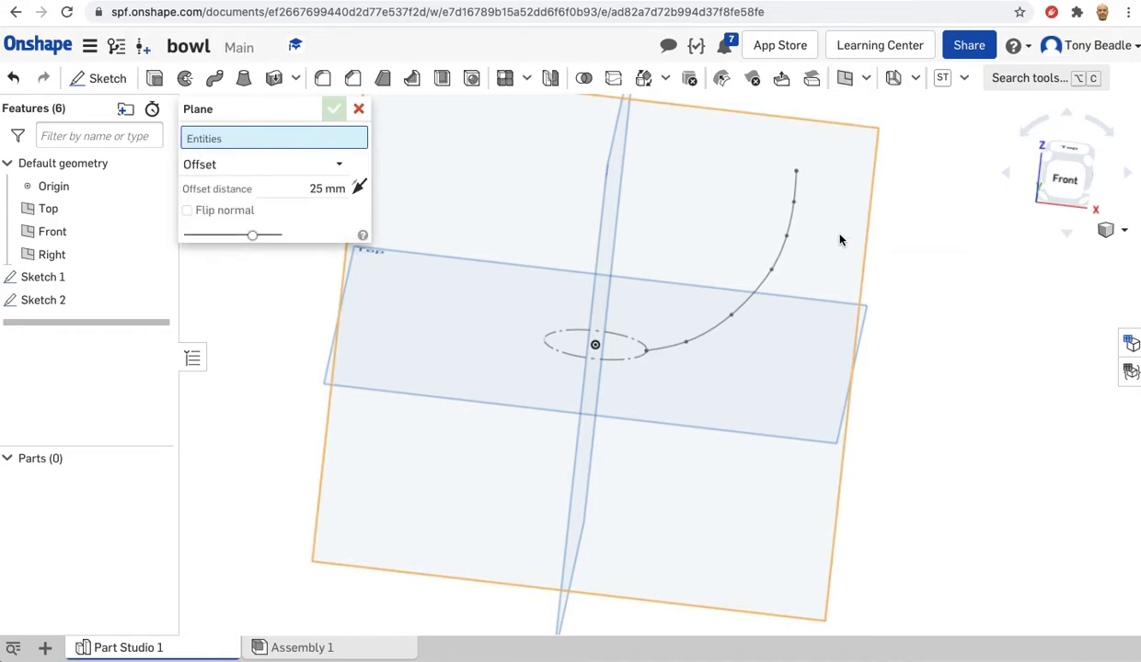
click(257, 164)
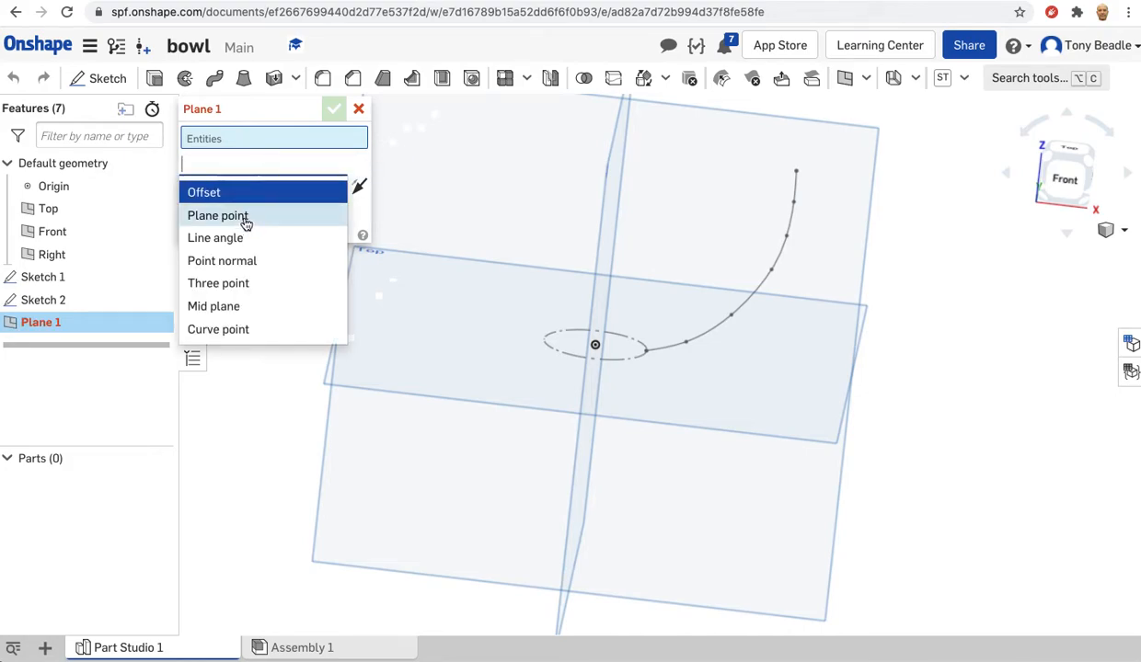
click(217, 216)
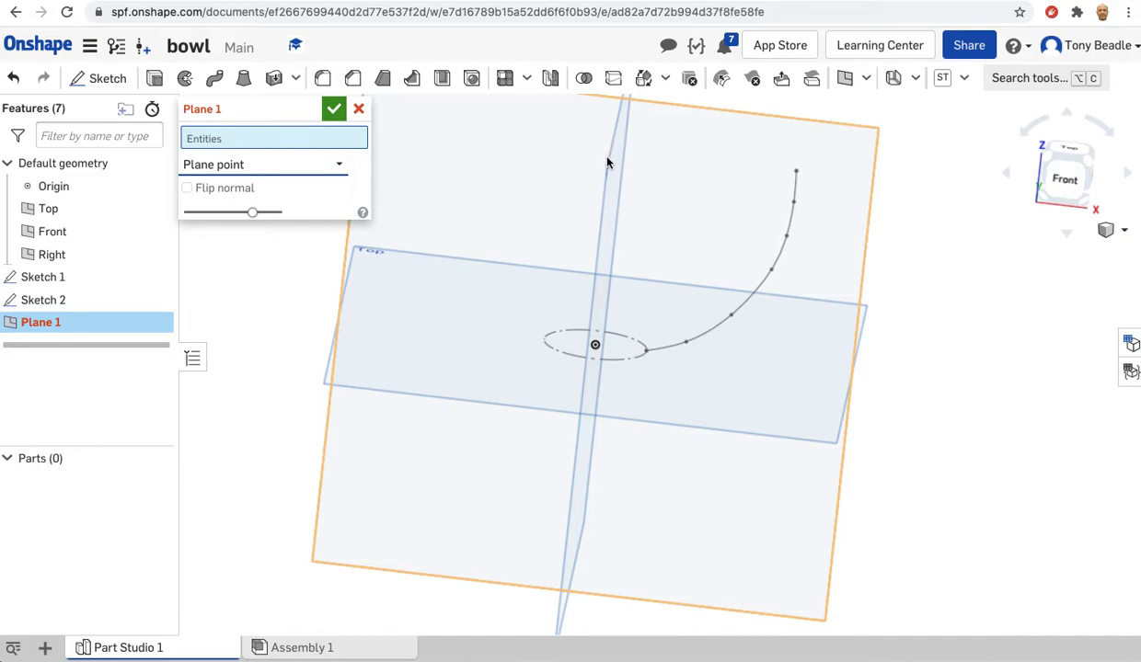
right_drag(902, 282, 878, 302)
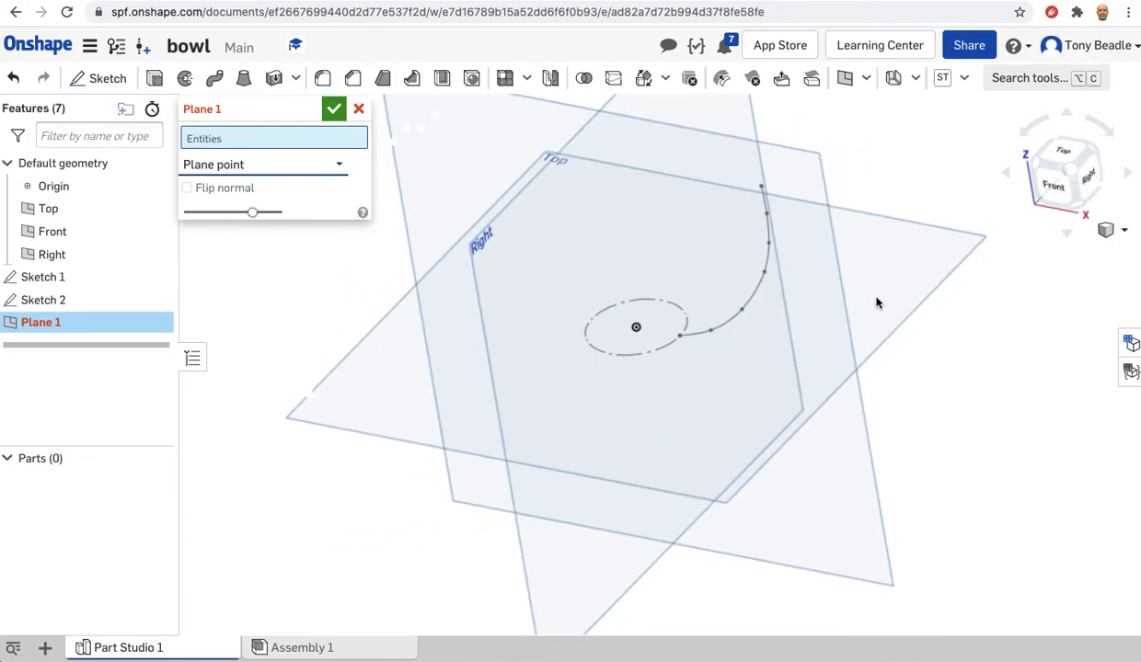
click(501, 266)
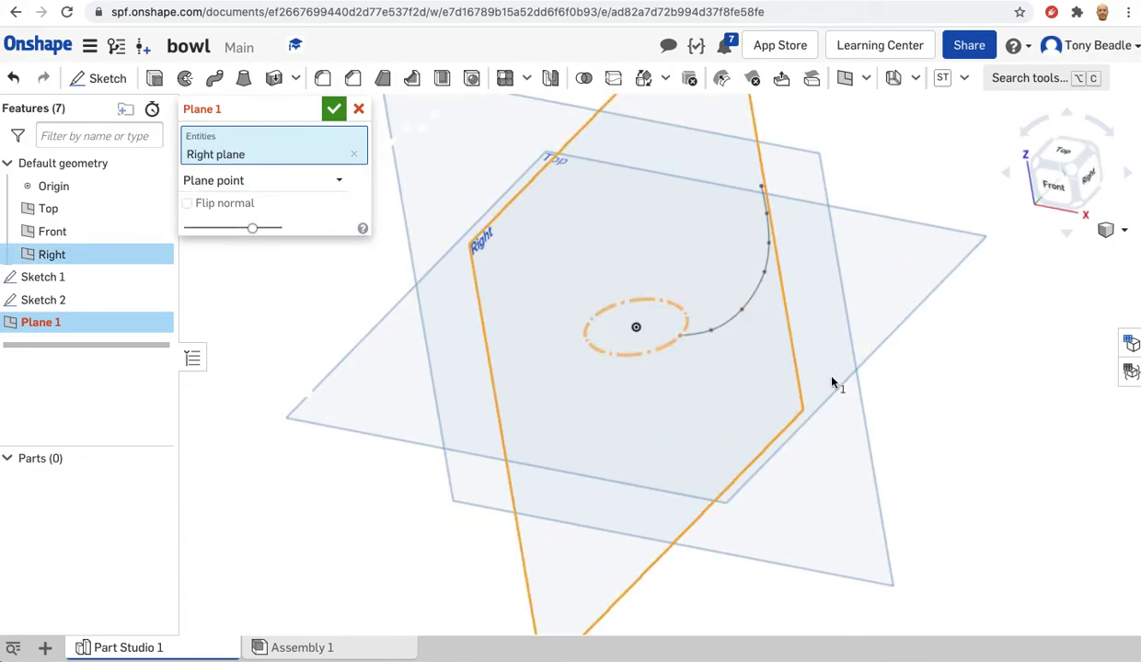
click(679, 336)
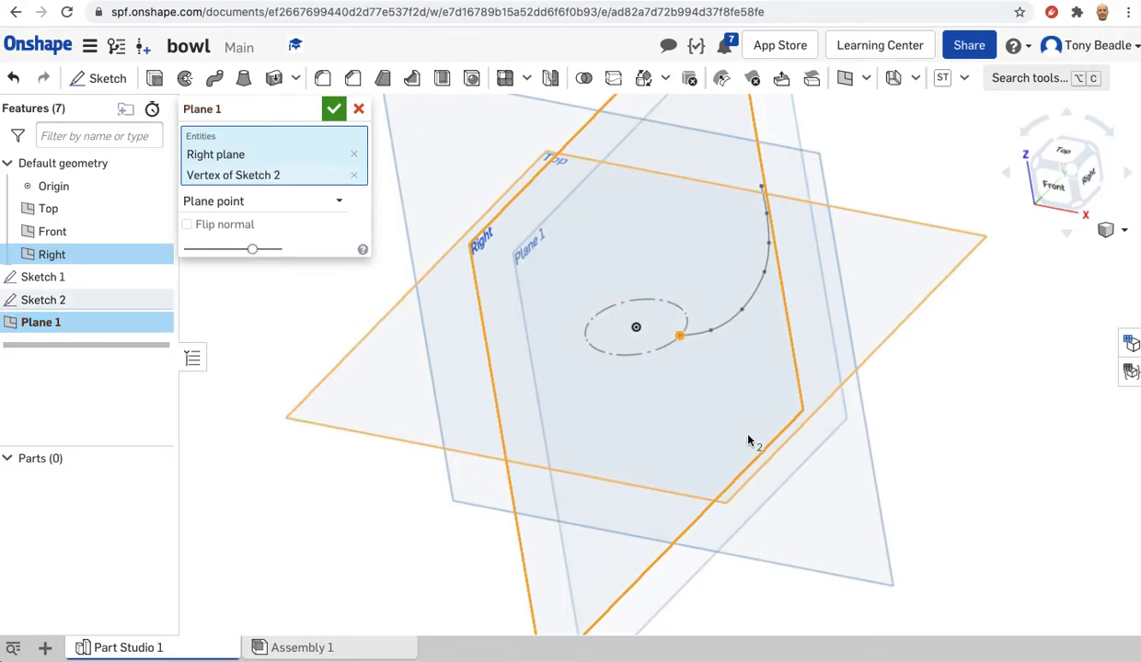
right_drag(988, 462, 1047, 448)
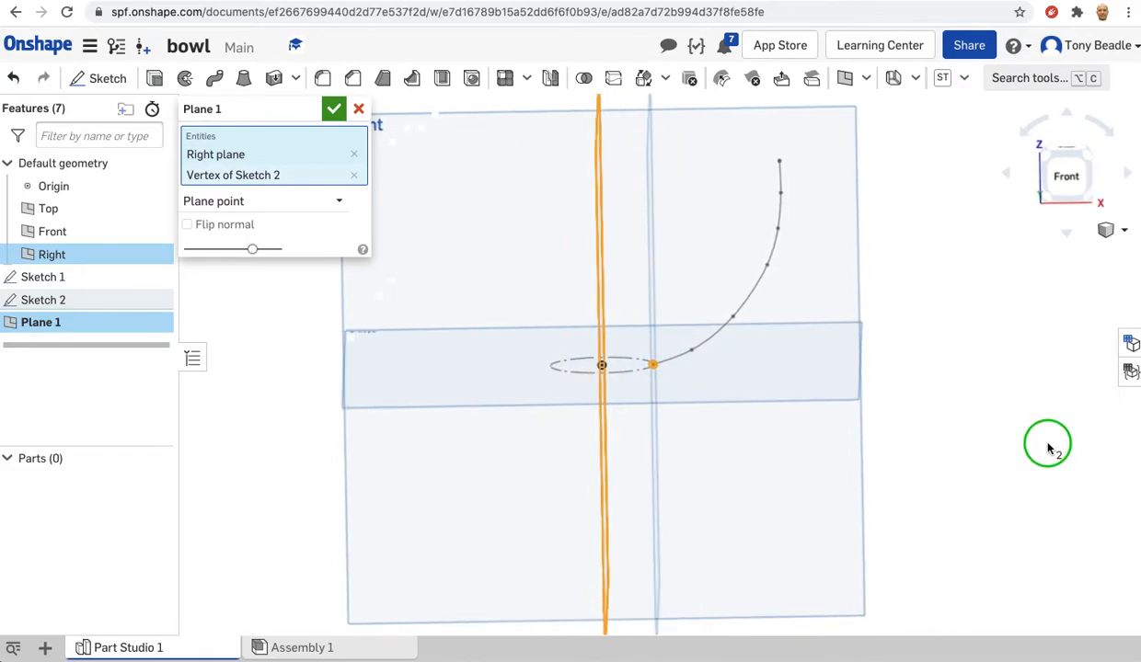
right_drag(1047, 448, 1003, 453)
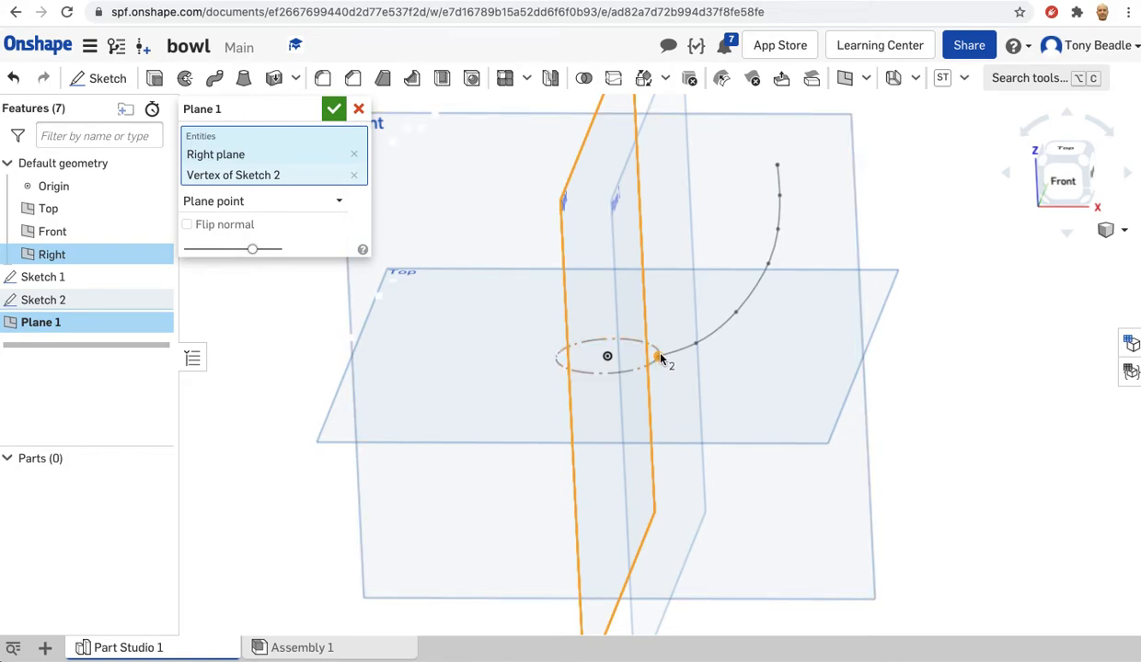
scroll(1024, 396, down, 2)
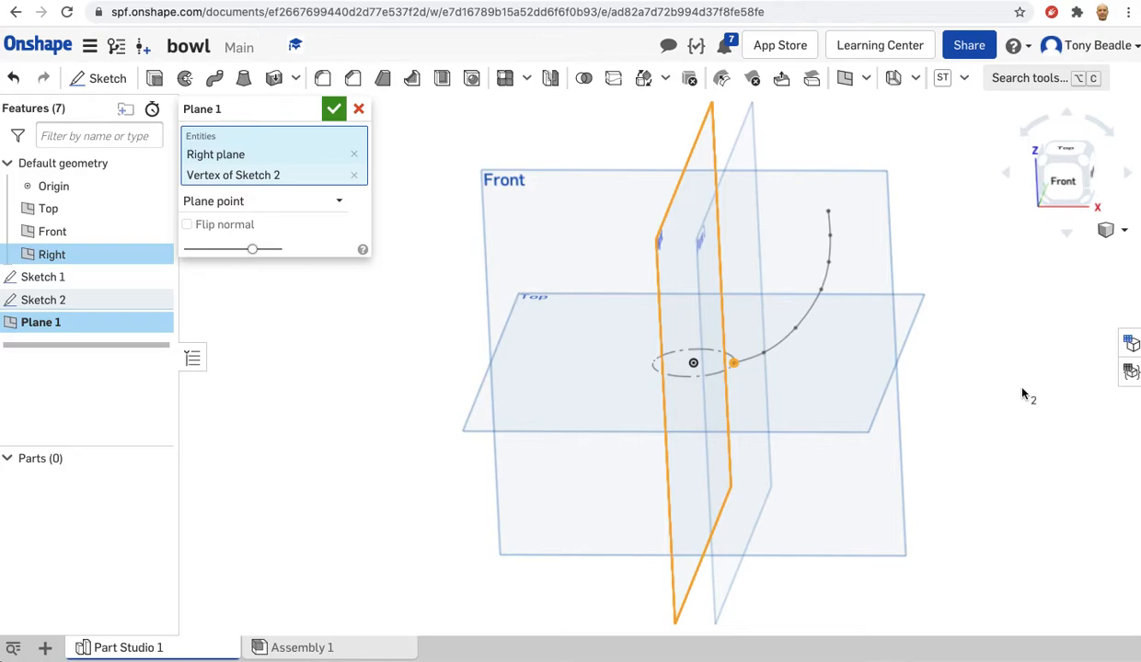
click(333, 110)
Start a new sketch on Plane 1, the reference plane through the spline's start point, seen from the Right view.
right_drag(1067, 276, 1018, 285)
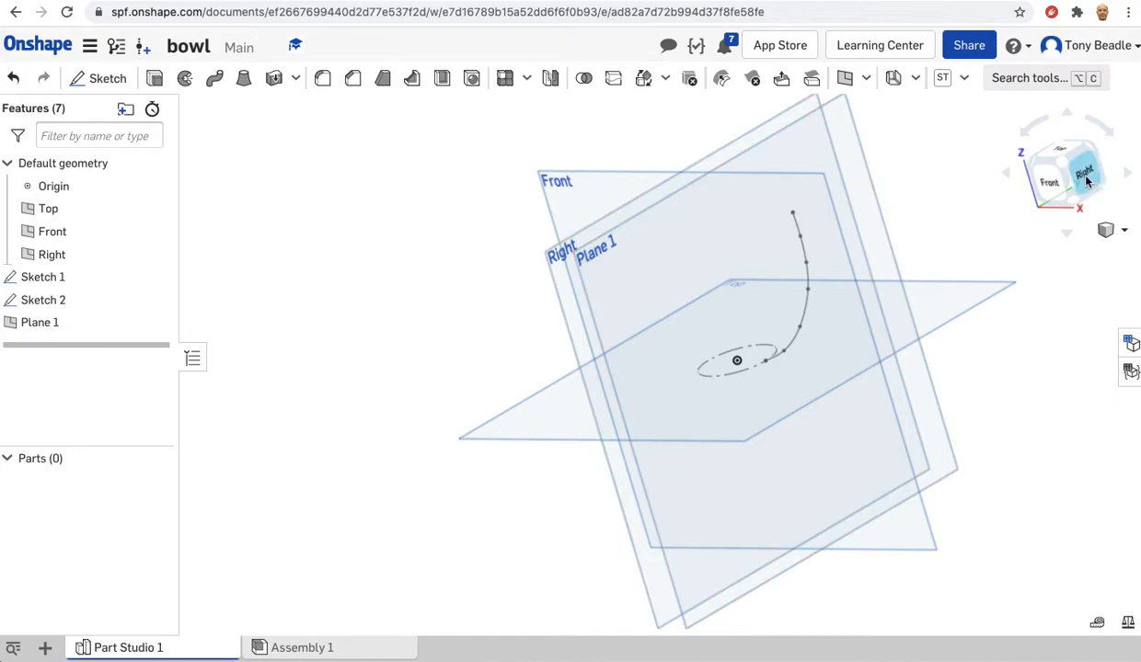
click(1086, 178)
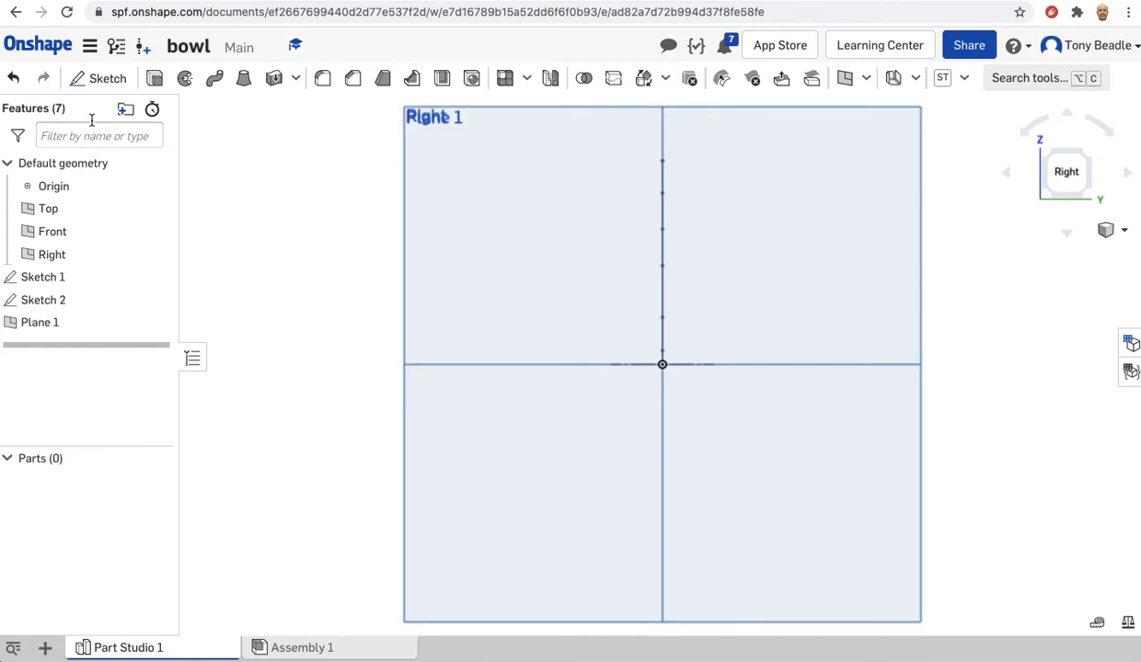
click(98, 78)
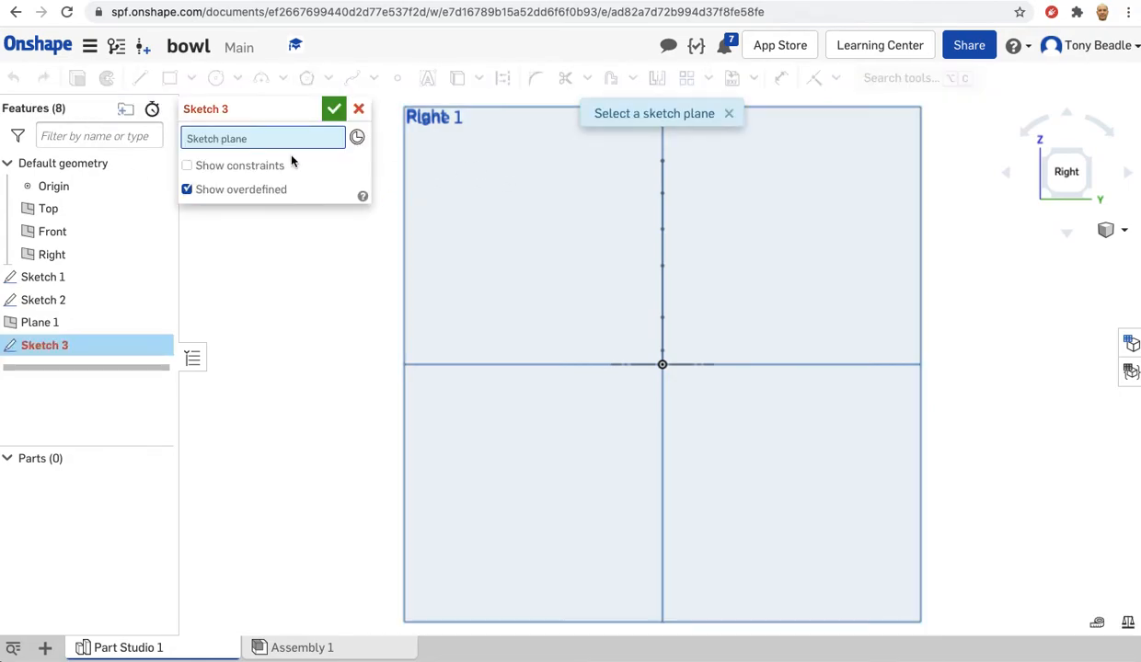
click(465, 175)
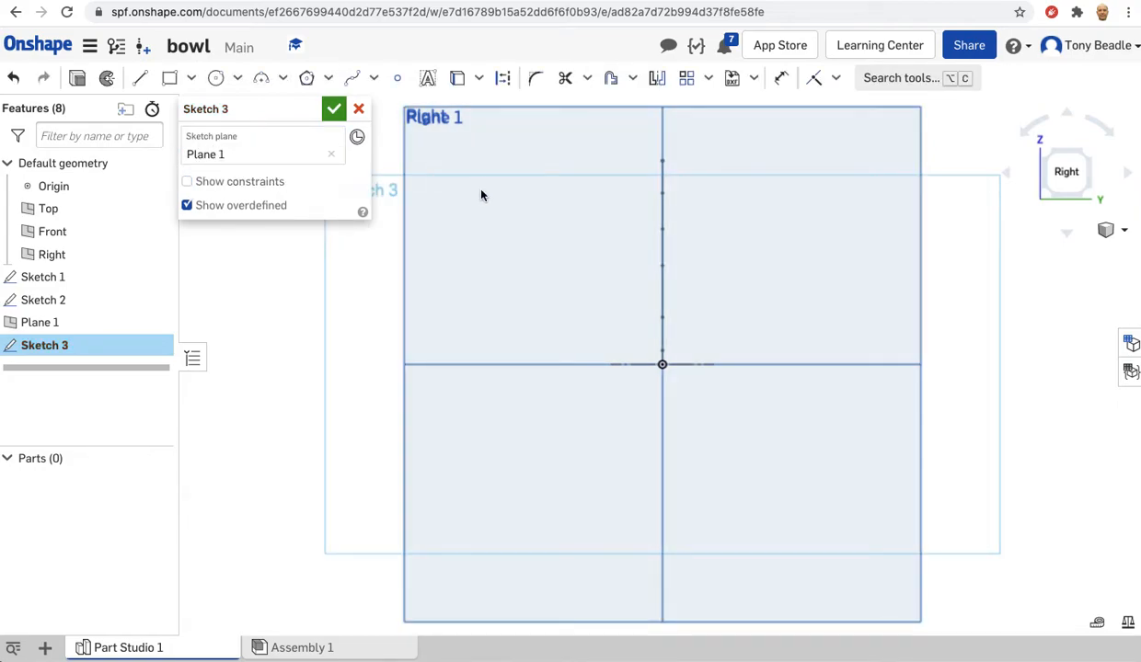
Draw a 6 mm diameter circle centred on the spline's start point as the wire's cross-section, and finish the sketch.
click(217, 78)
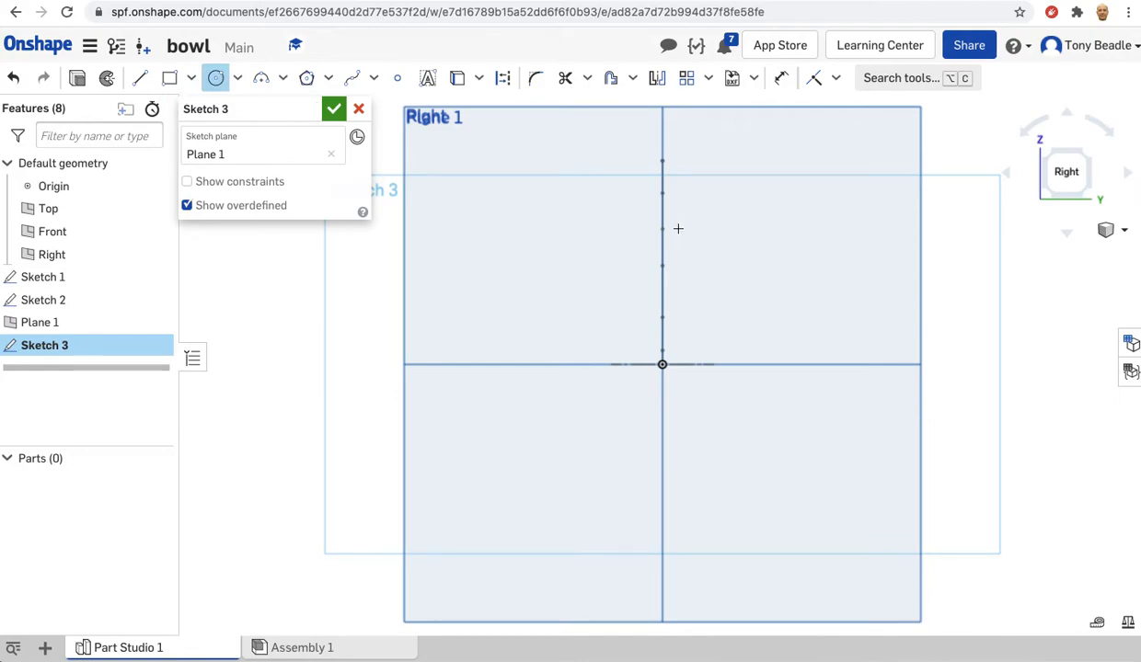
click(661, 364)
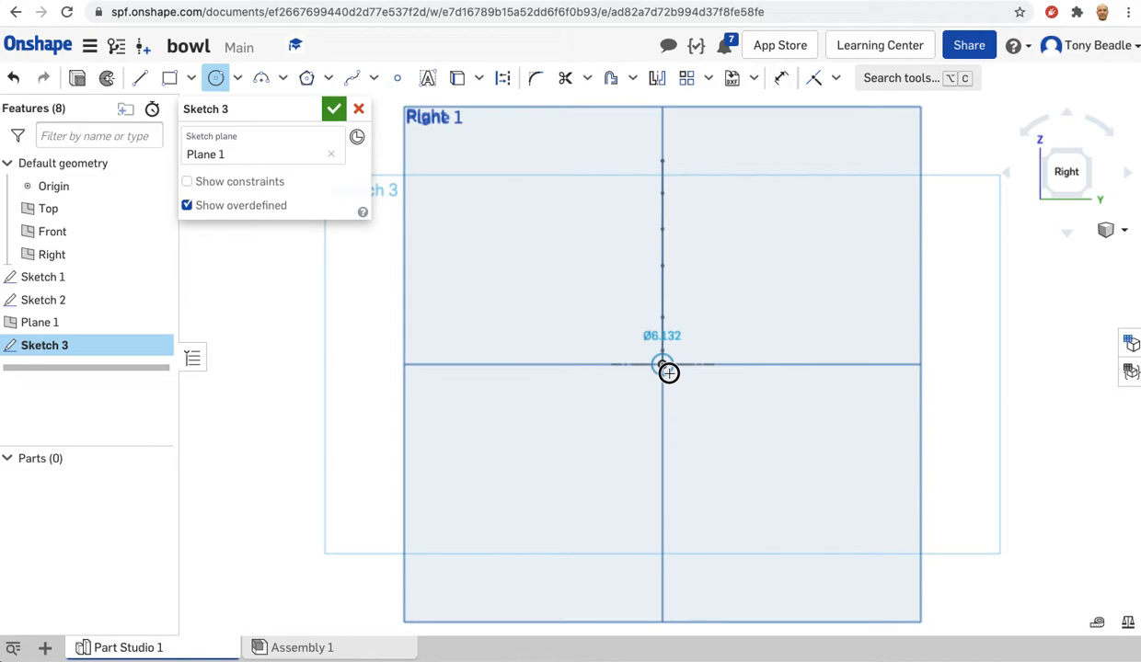
click(668, 372)
text(6)
key(Return)
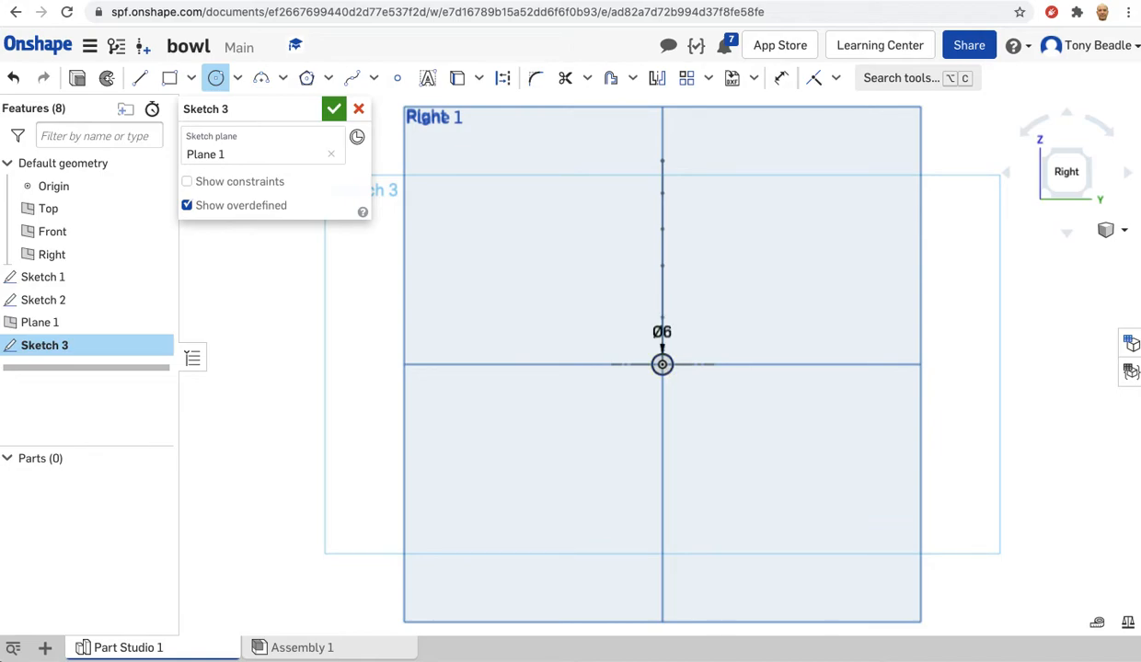
right_drag(331, 318, 402, 331)
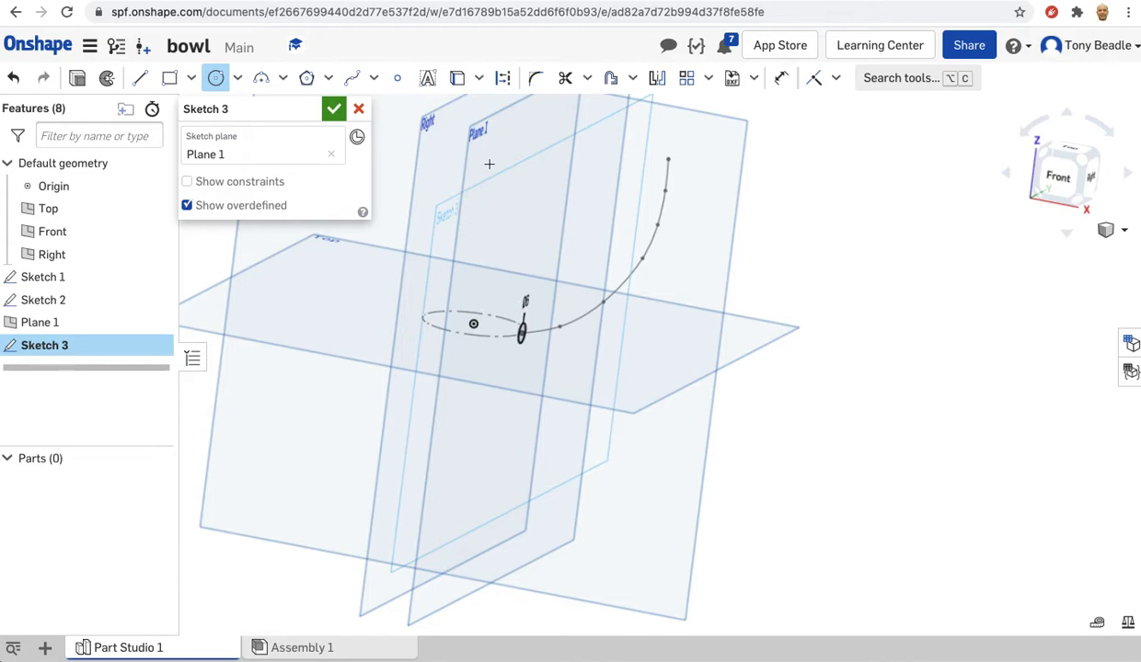
right_drag(769, 255, 797, 237)
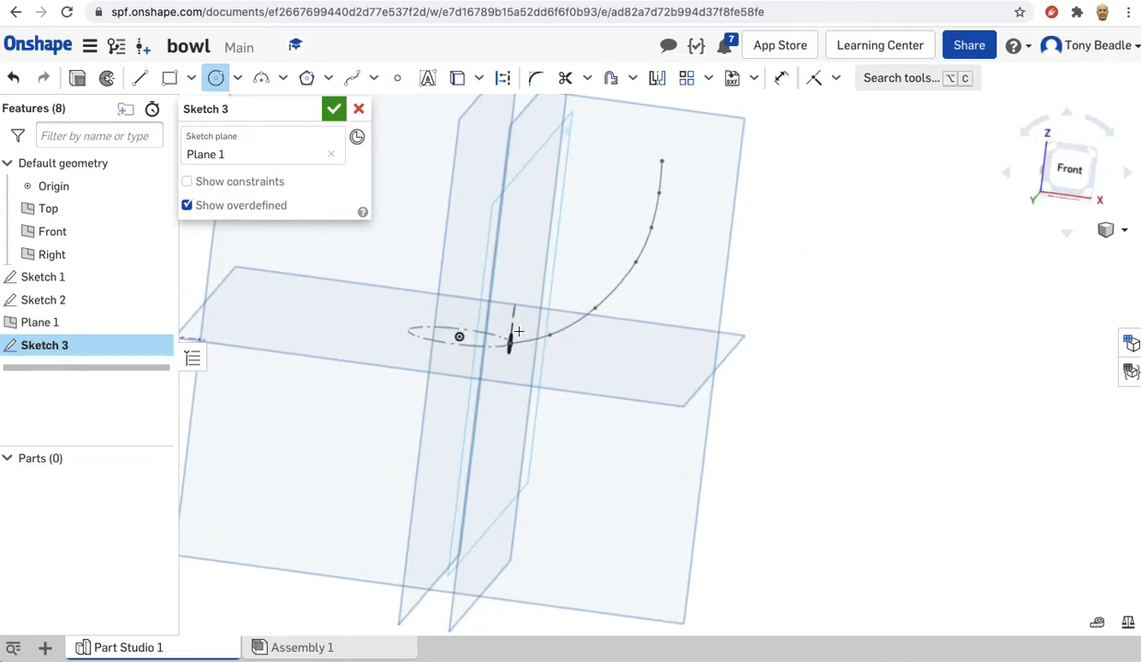
right_drag(774, 265, 740, 271)
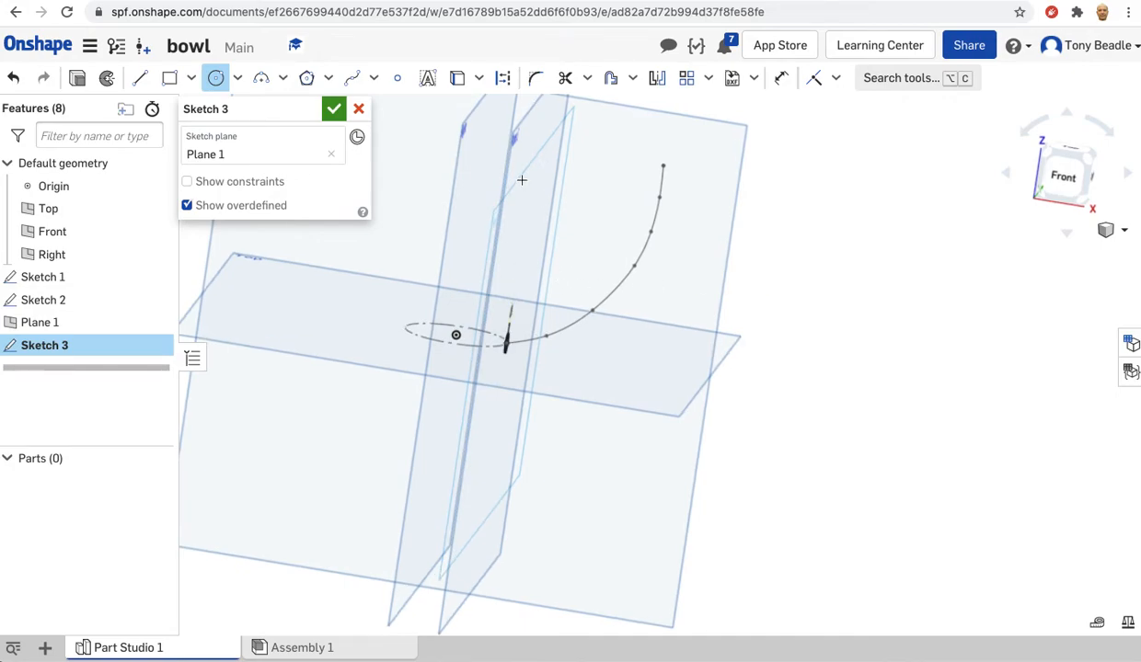
mouse_move(759, 301)
right_down()
mouse_move(747, 322)
mouse_move(708, 311)
right_up()
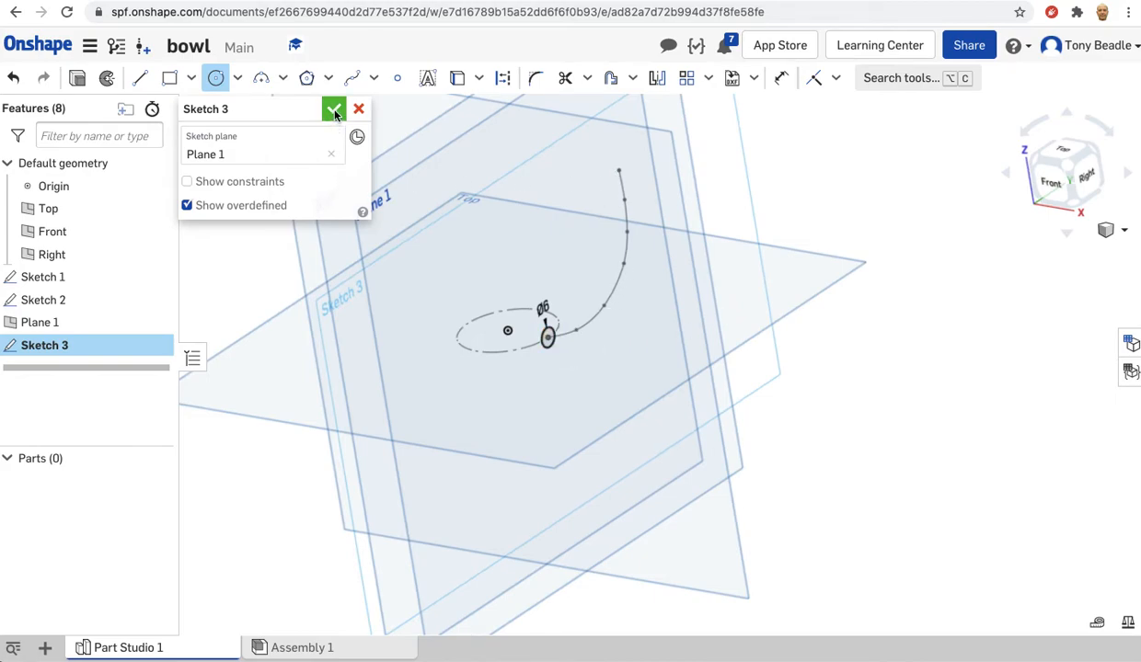
click(334, 112)
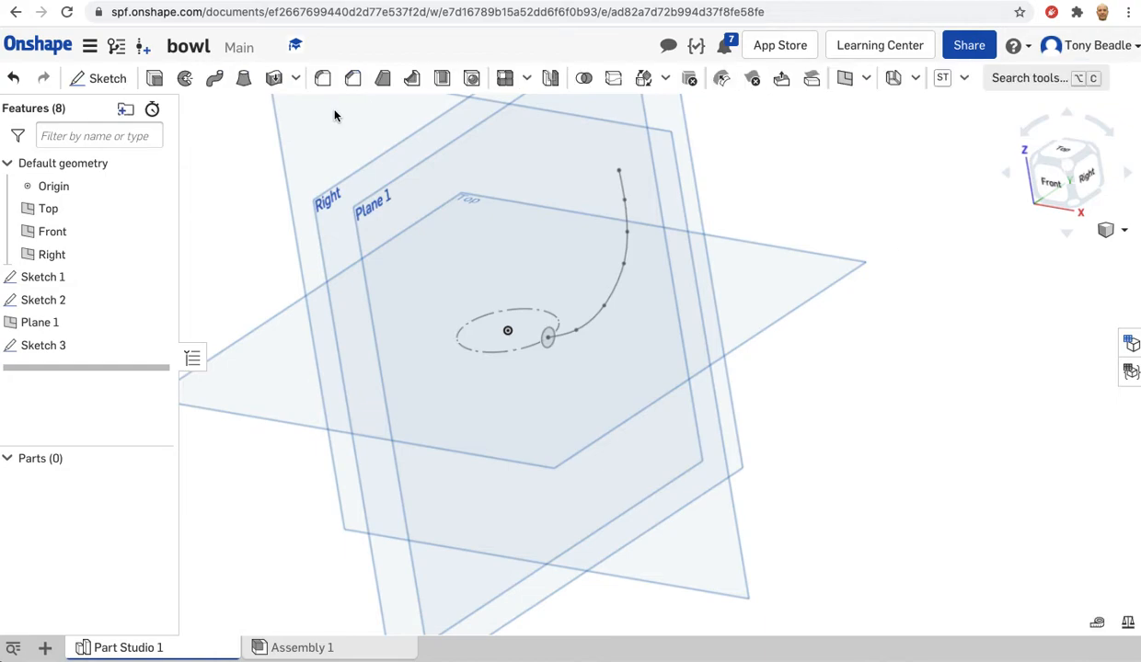
Sweep the 6 mm circle along the bowl profile spline as a new solid.
click(215, 83)
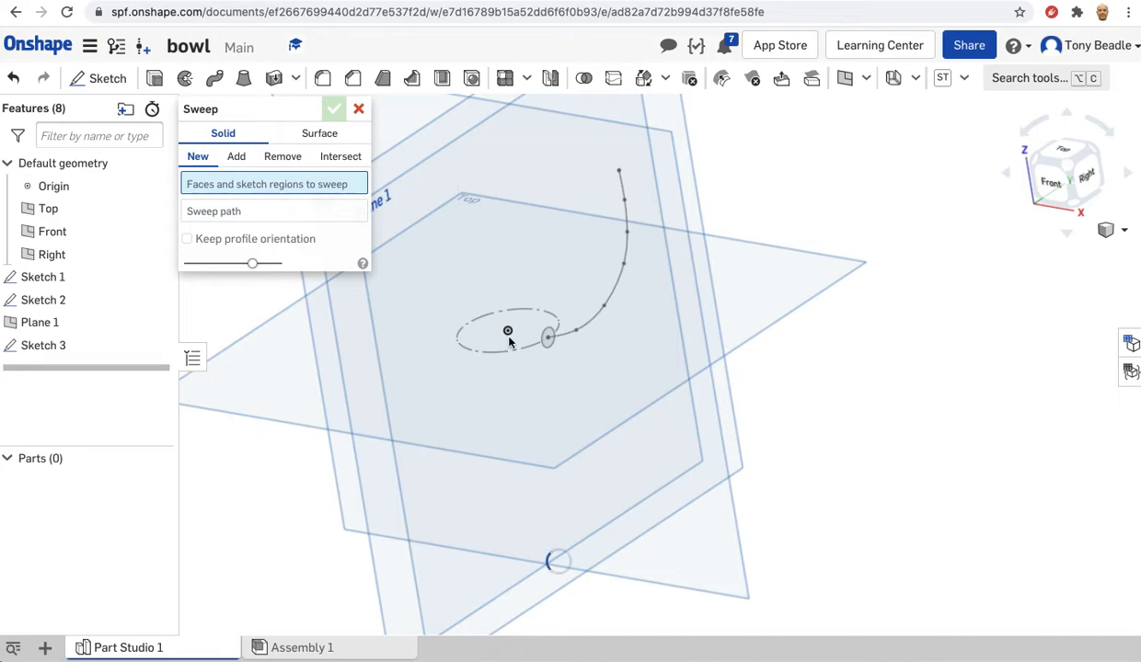
click(544, 347)
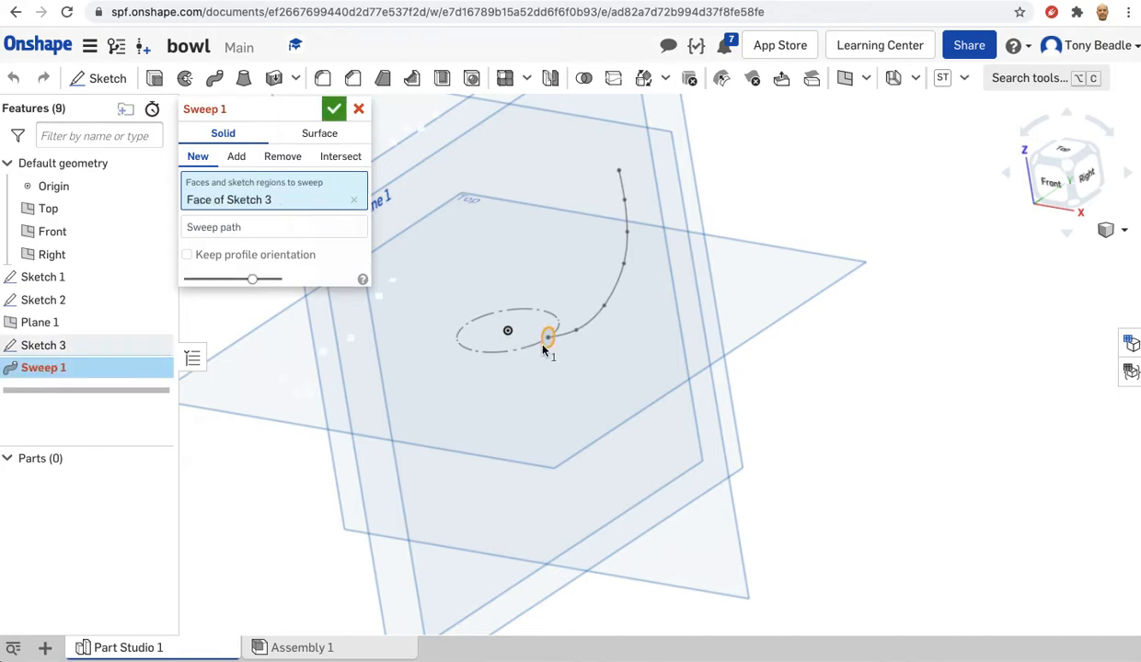
click(265, 226)
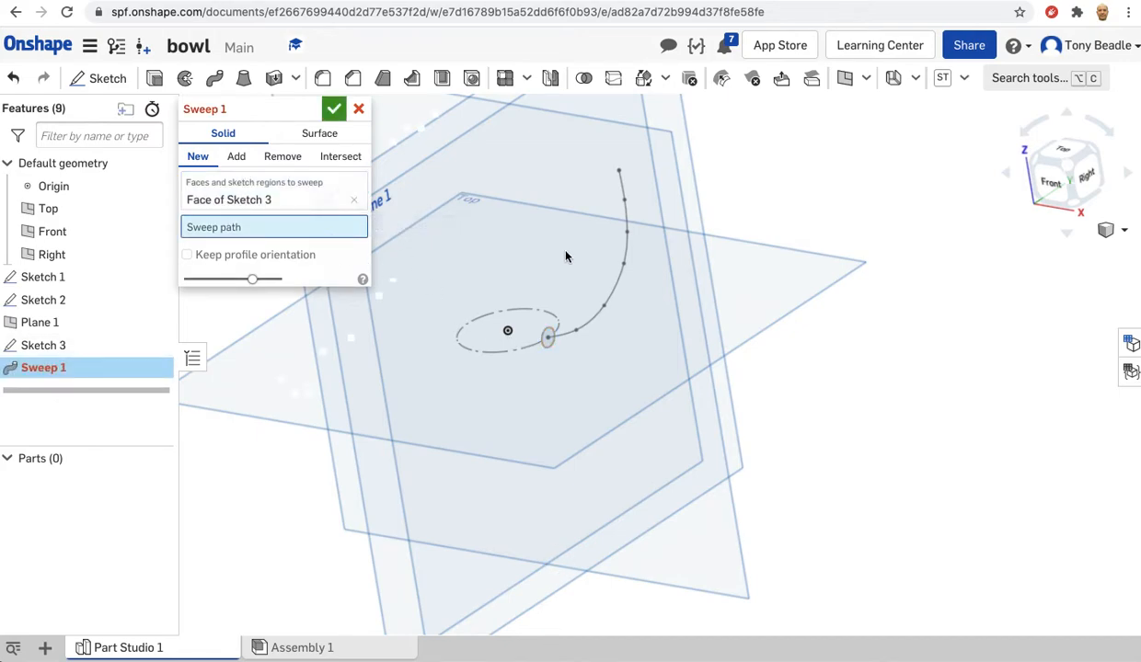
click(608, 301)
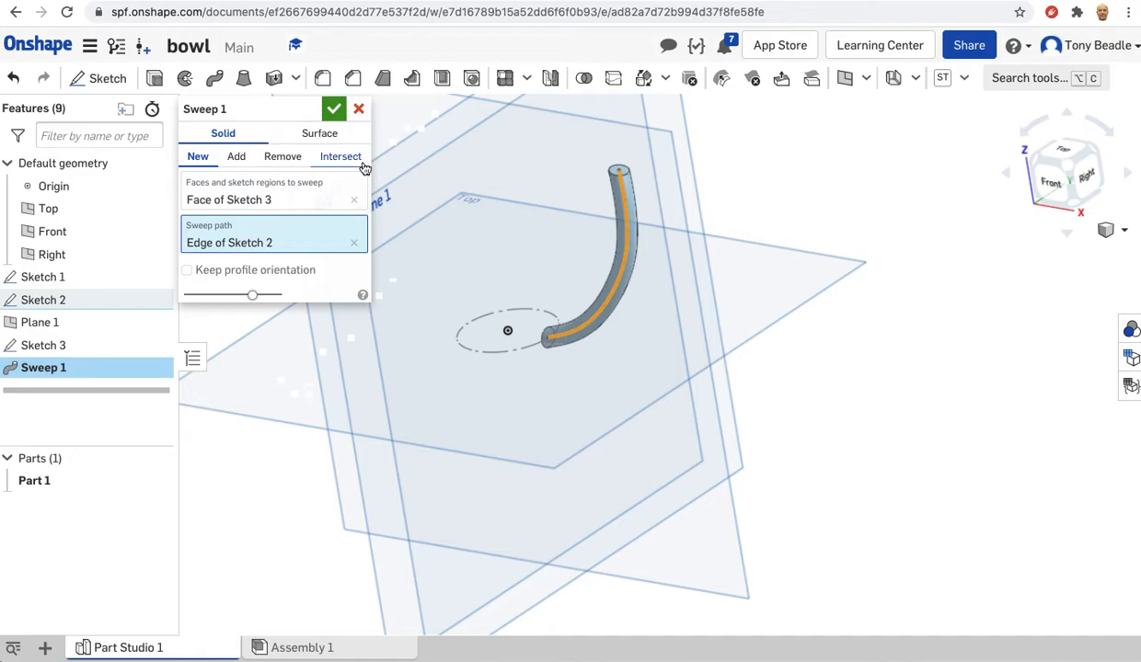
click(333, 111)
Start a Curve pattern of the swept wire as new parts, following the base circle of Sketch 1 as the path.
right_drag(889, 235, 911, 216)
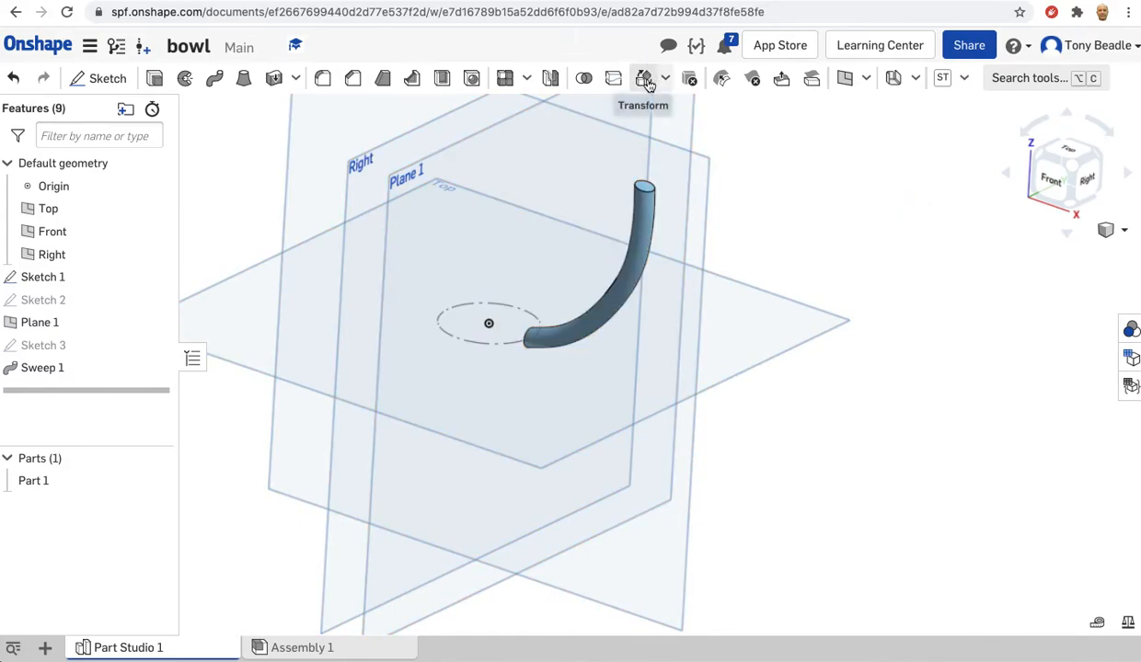
click(525, 81)
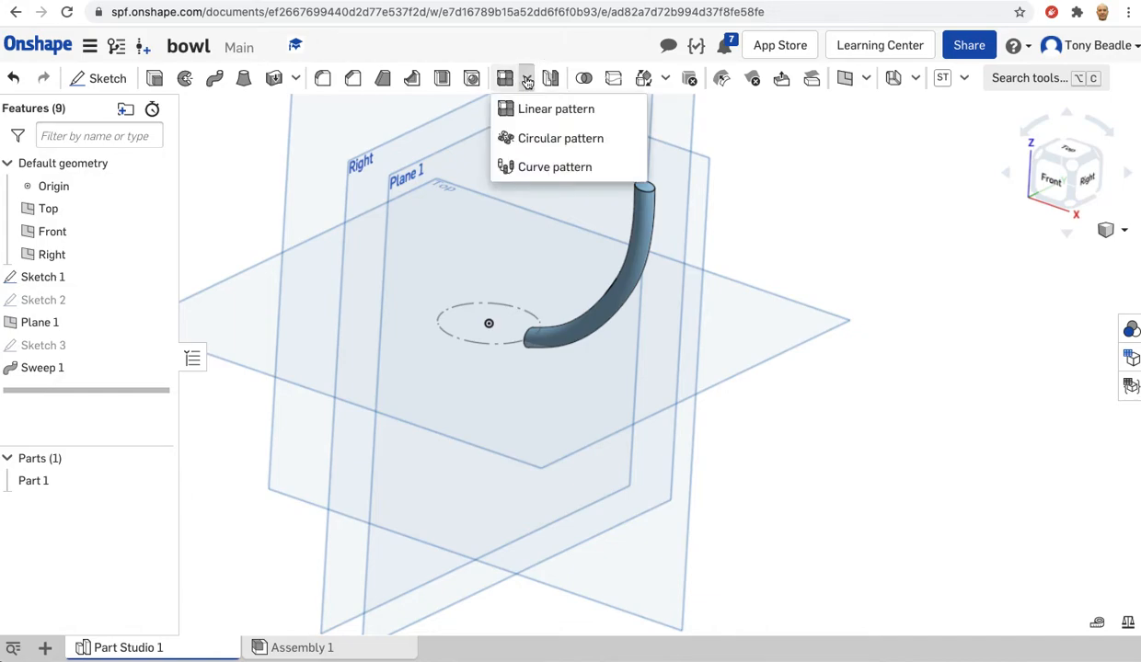
click(532, 167)
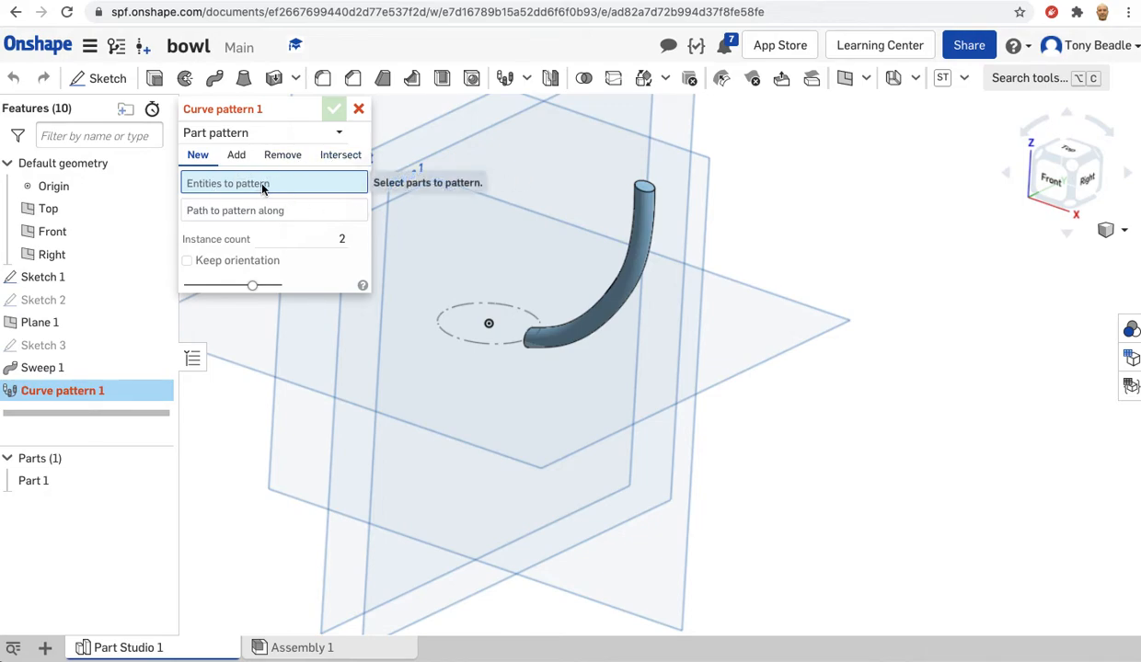
click(551, 339)
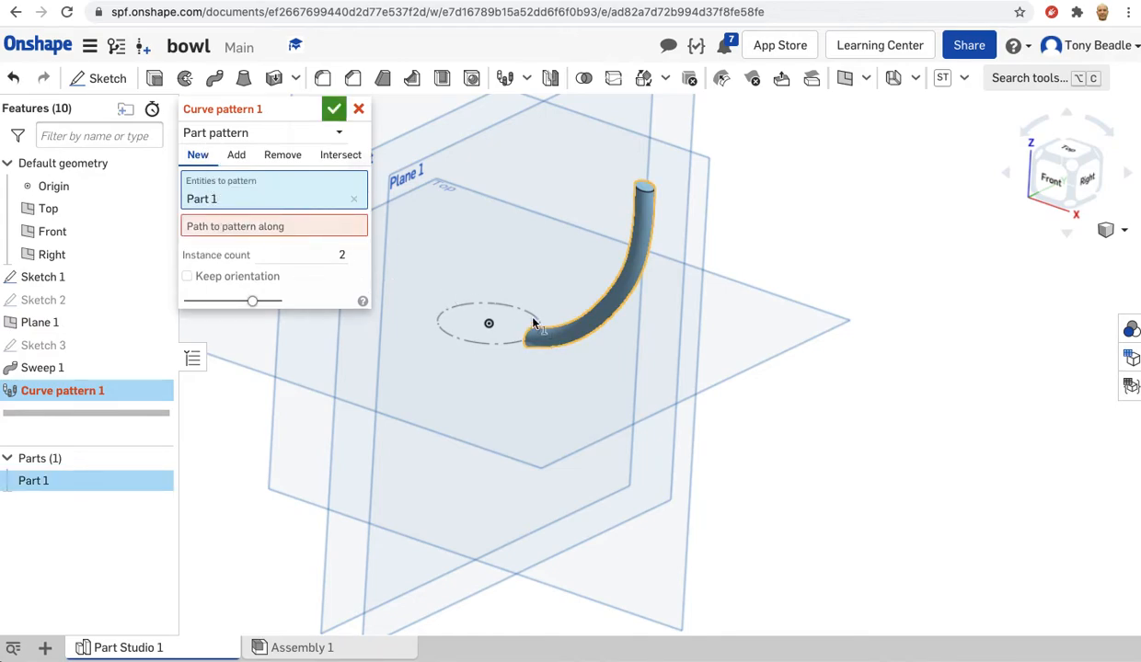
click(199, 228)
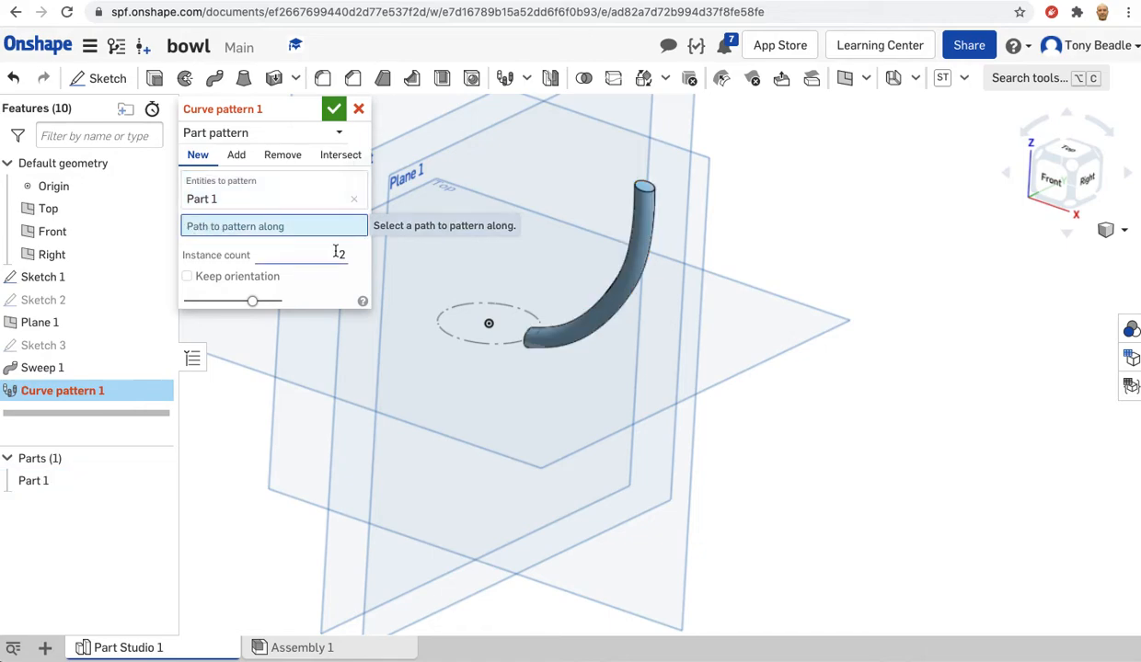
click(456, 339)
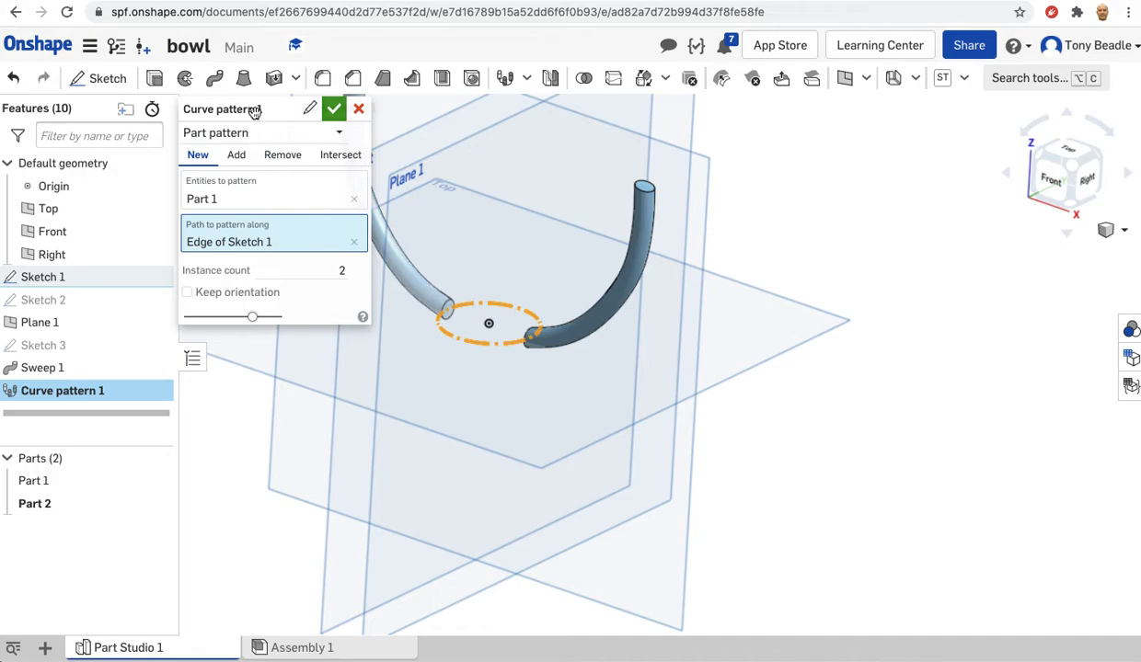
drag(266, 113, 205, 126)
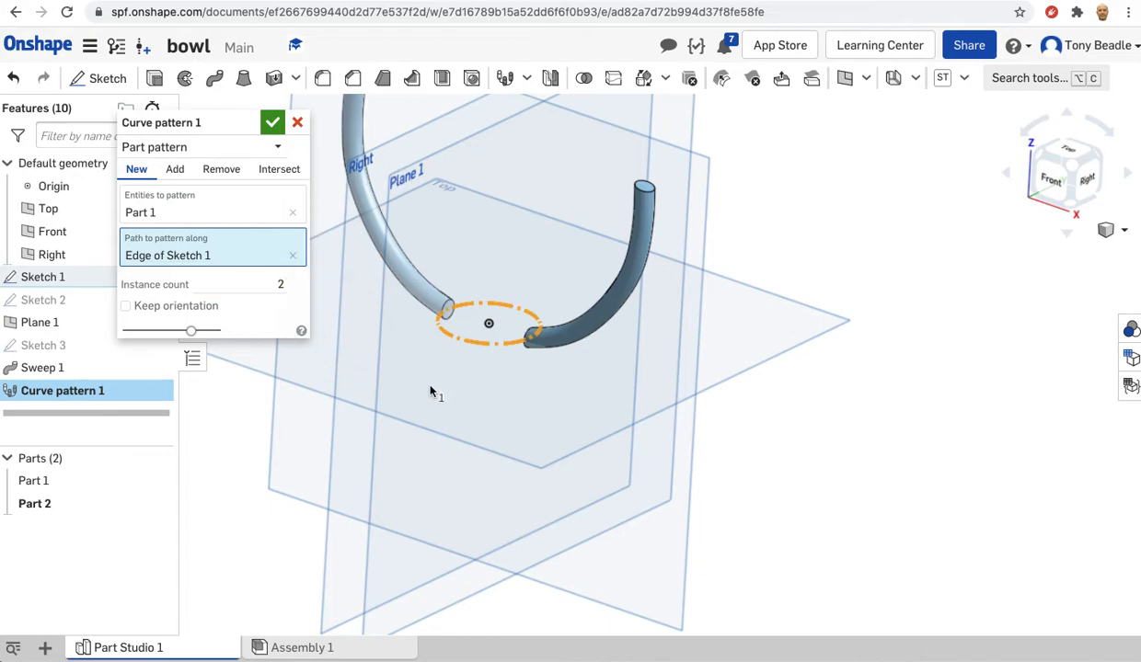
Try instance counts of 4 and 10 for the wire's curve pattern around the base circle.
click(285, 283)
text(4)
key(Return)
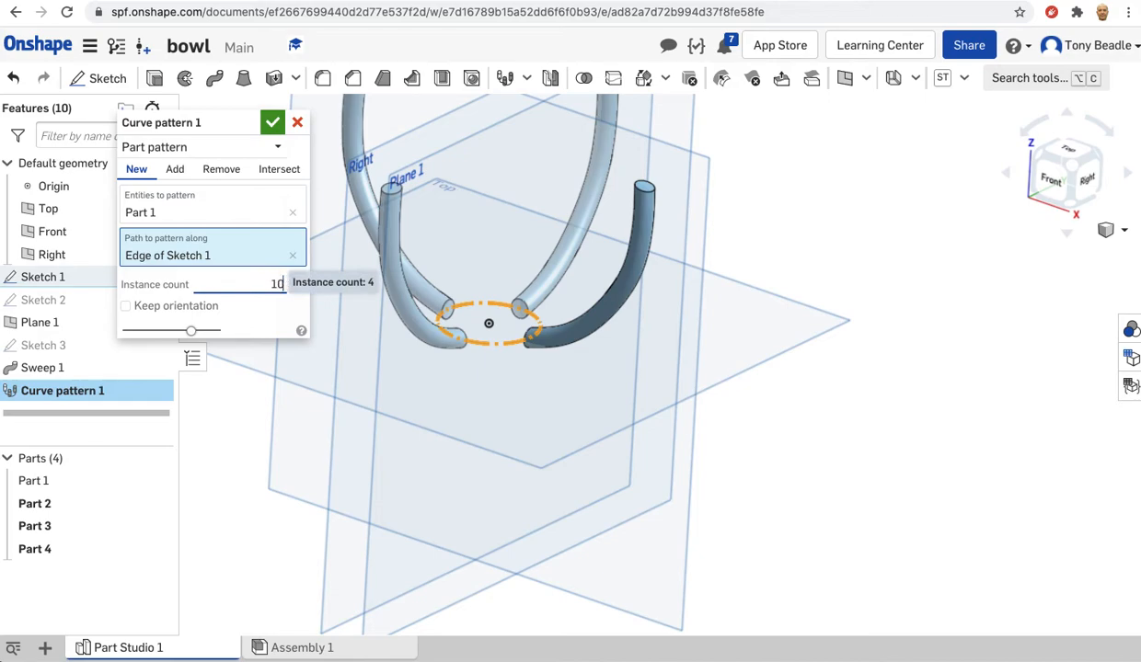
Set the curve pattern's instance count to 30 and finish the pattern.
double_click(277, 285)
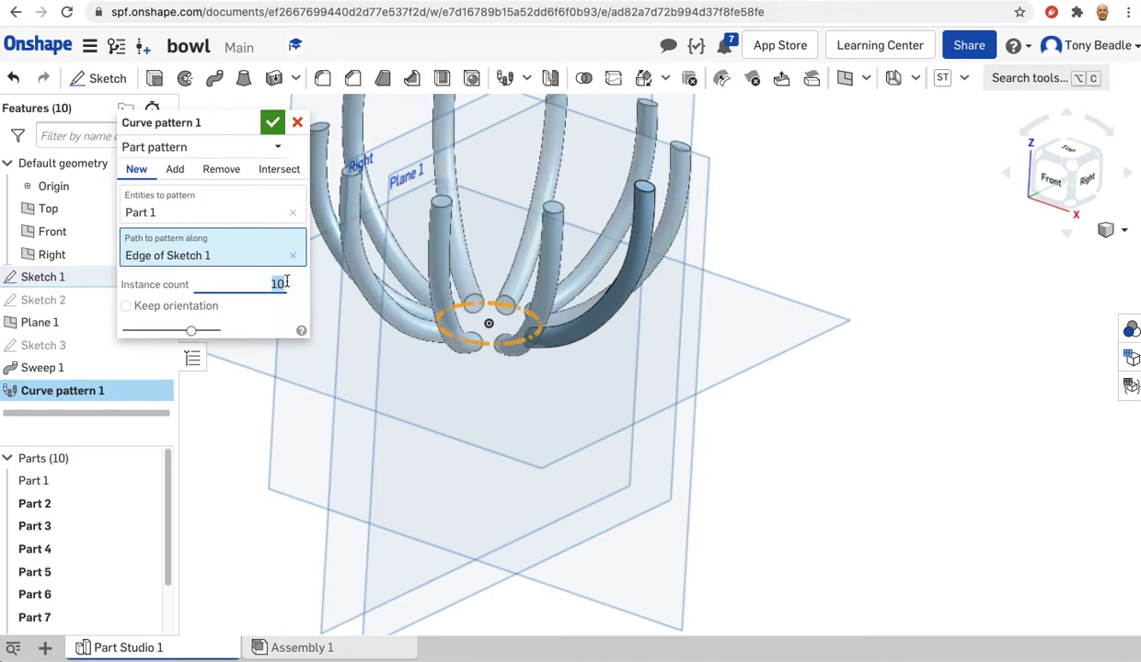
text(3)
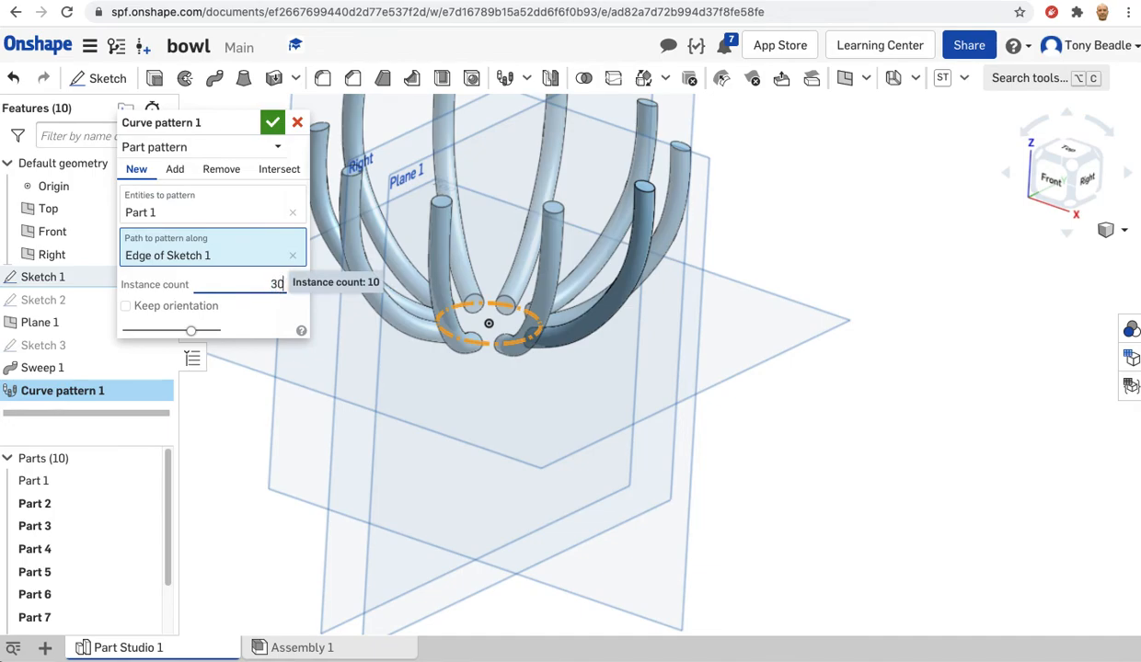
key(Return)
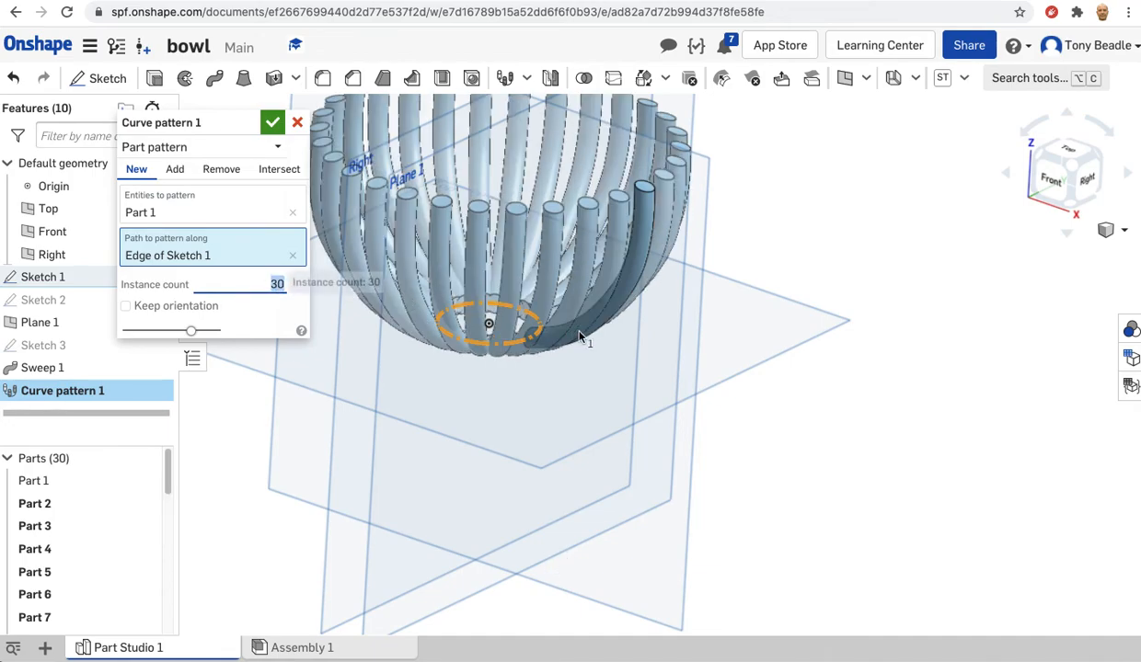
right_drag(733, 334, 659, 343)
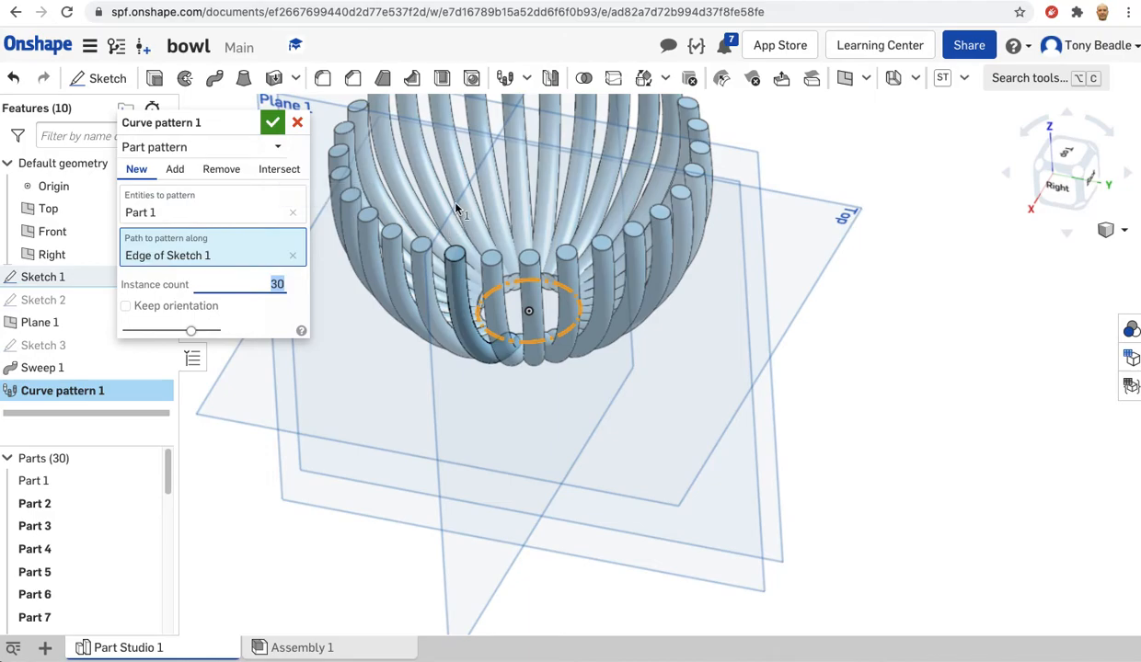
click(273, 125)
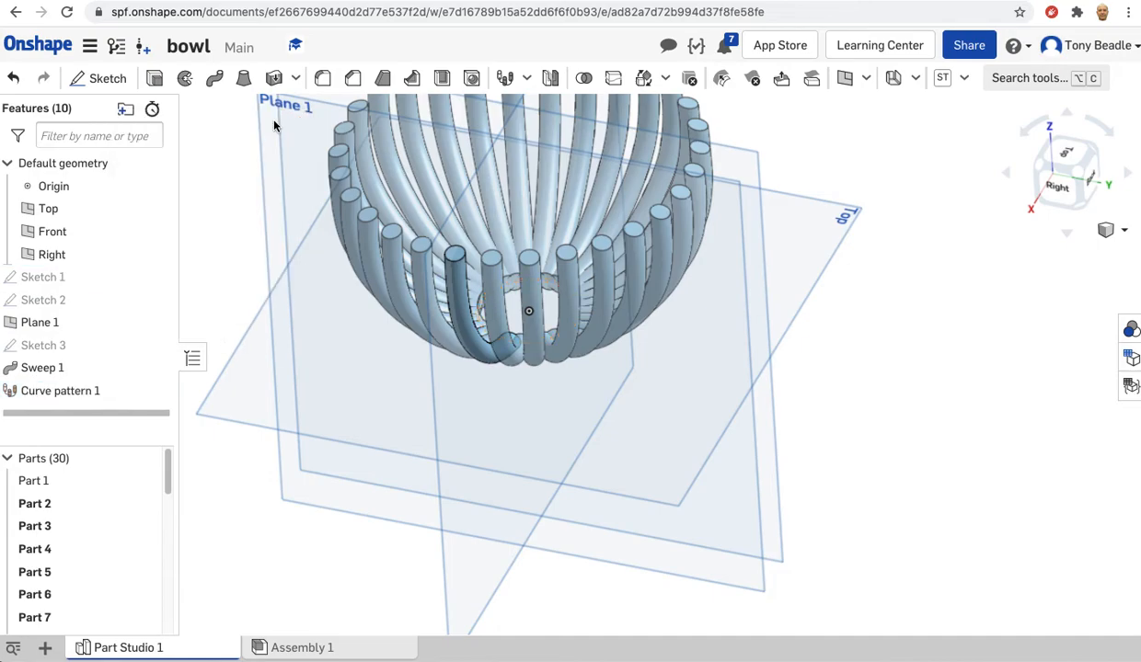
Edit Sketch 1 and convert its 30 mm construction circle into regular geometry.
mouse_move(713, 246)
right_down()
mouse_move(719, 301)
mouse_move(716, 257)
right_up()
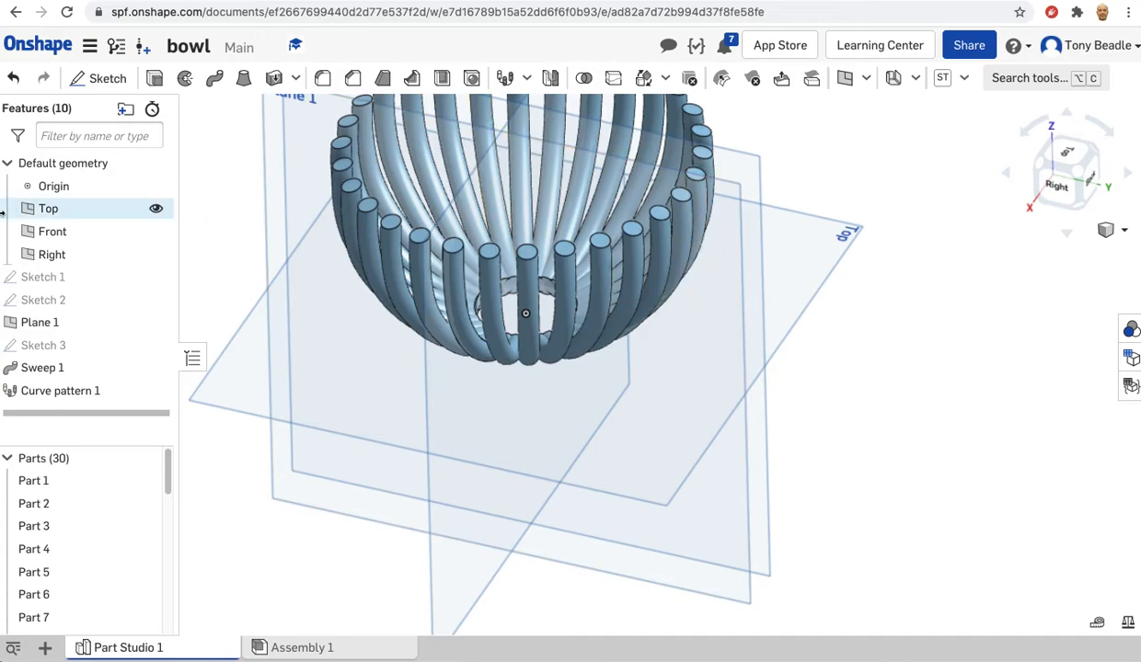
double_click(40, 279)
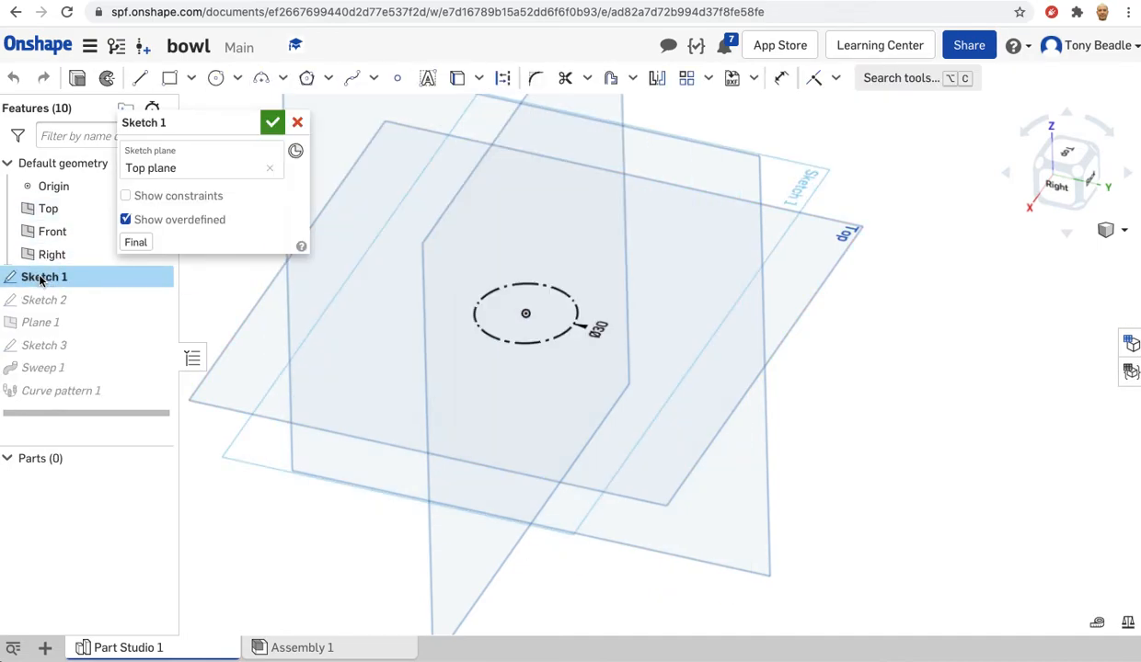
click(478, 329)
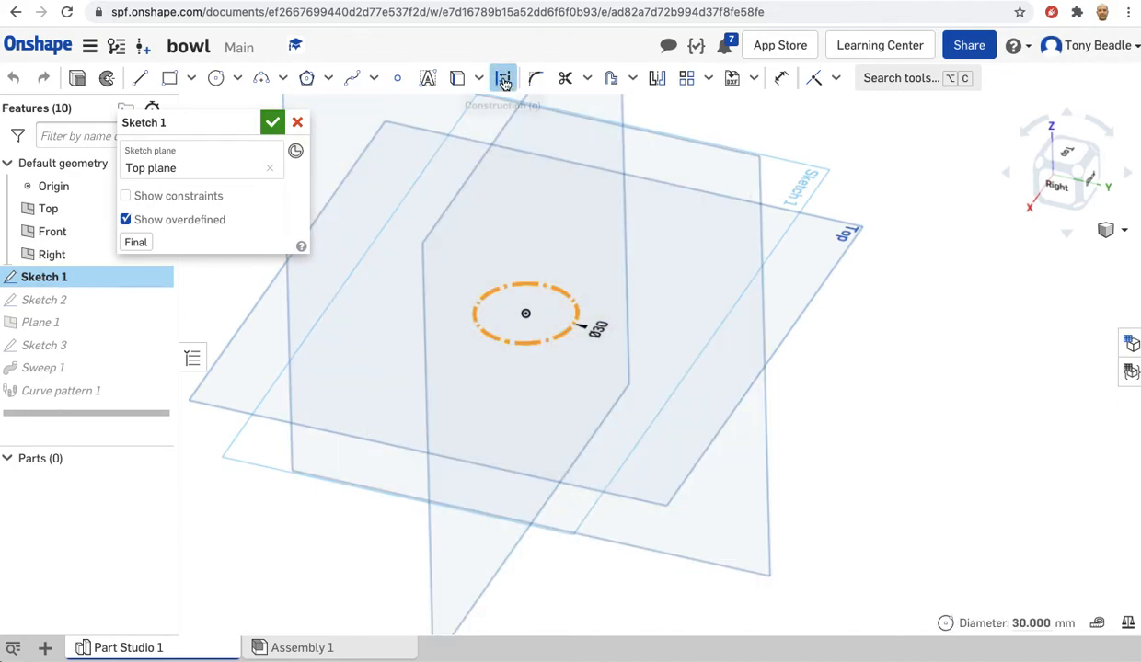
click(503, 80)
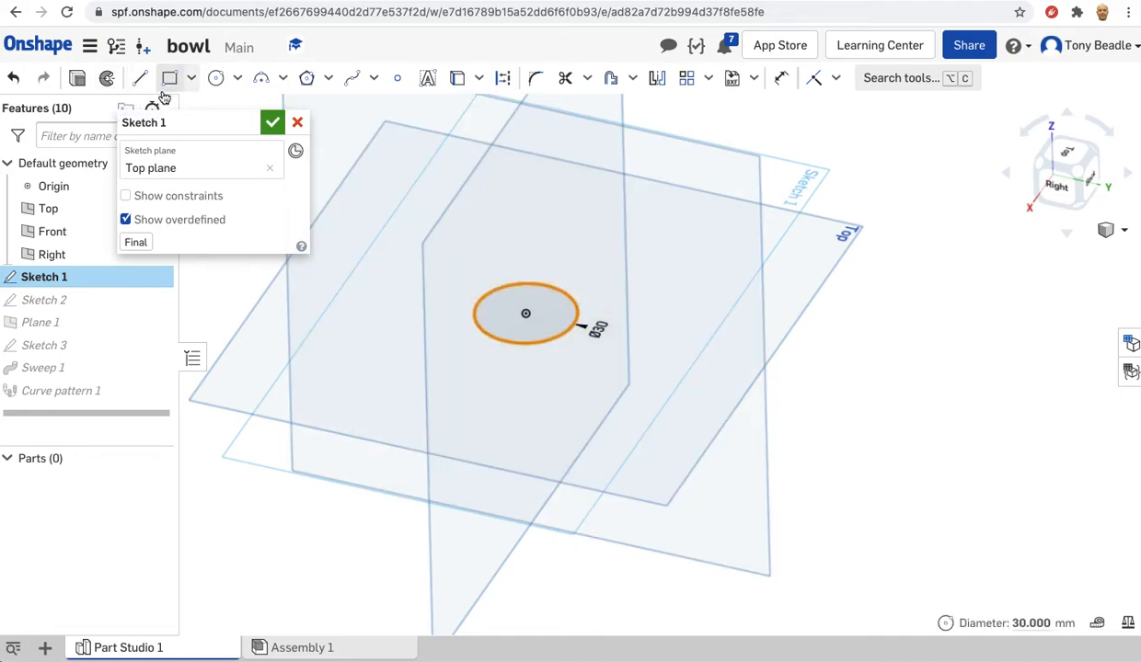
Extrude the Sketch 1 base circle as a new solid disc with a blind depth of 6 mm.
click(78, 78)
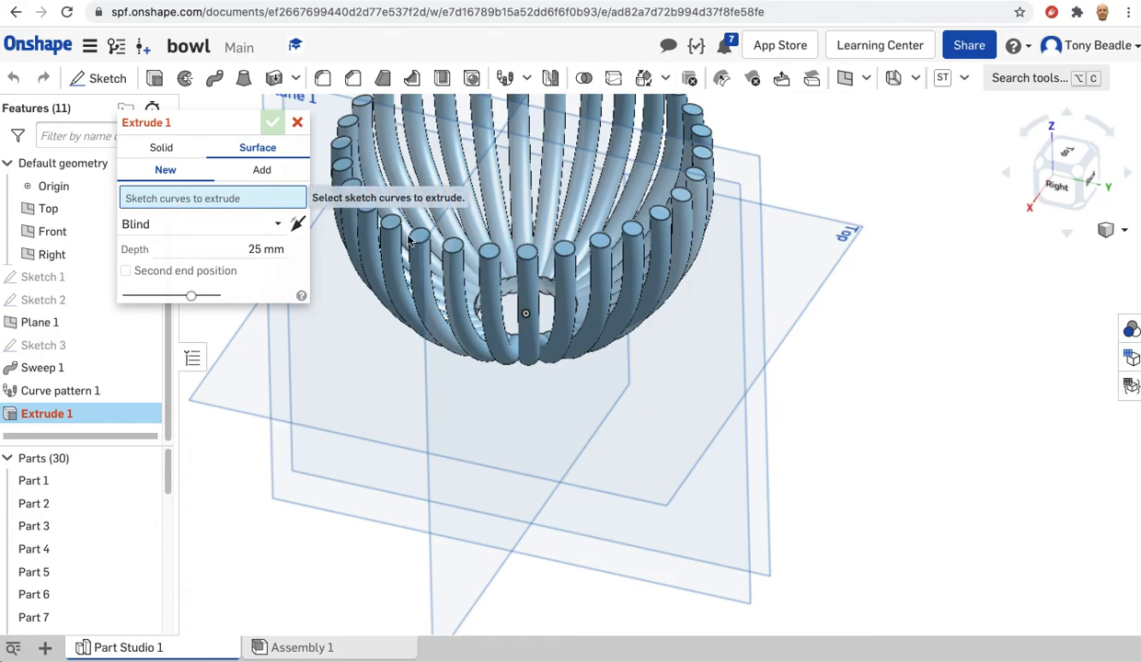
right_drag(671, 396, 649, 353)
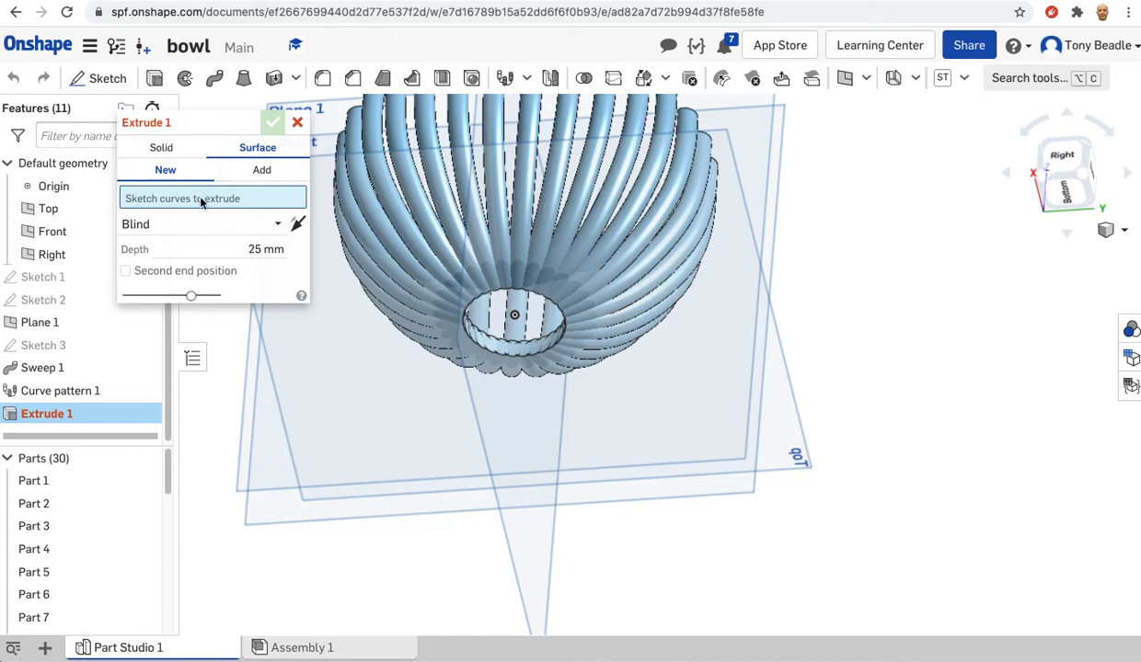
click(49, 281)
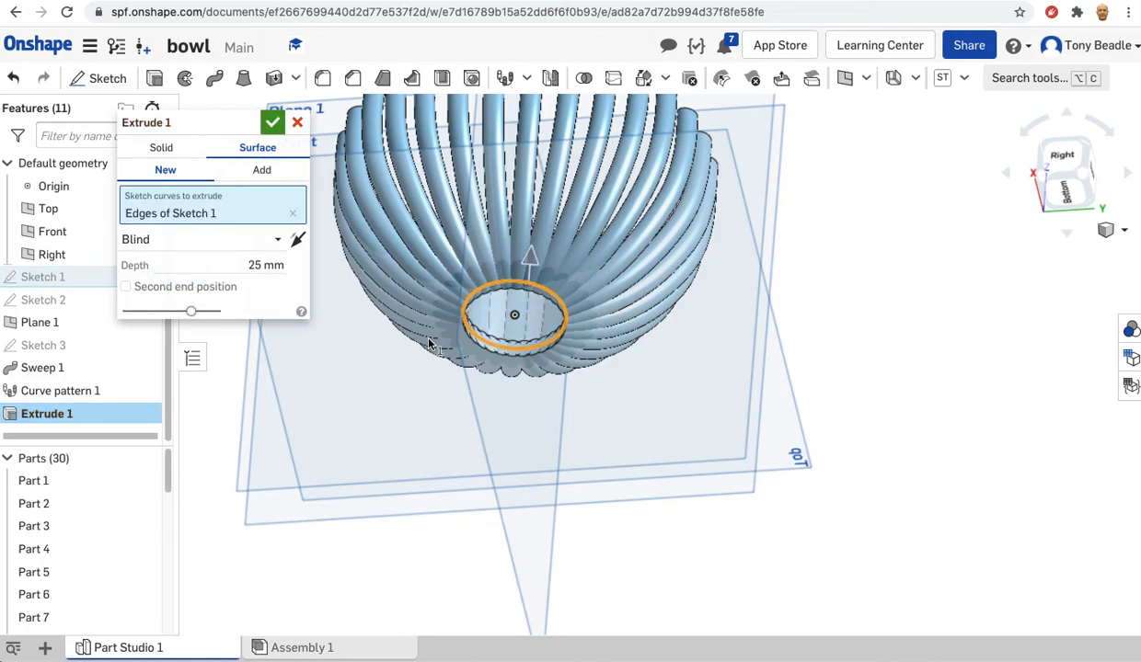
right_drag(854, 309, 819, 387)
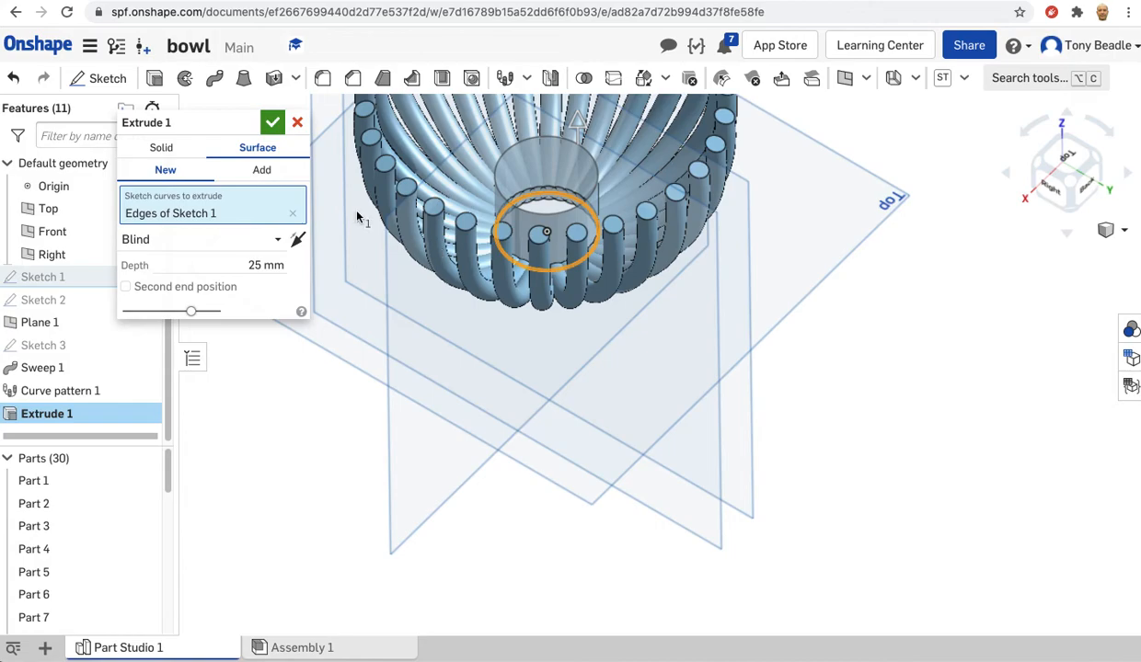
click(163, 148)
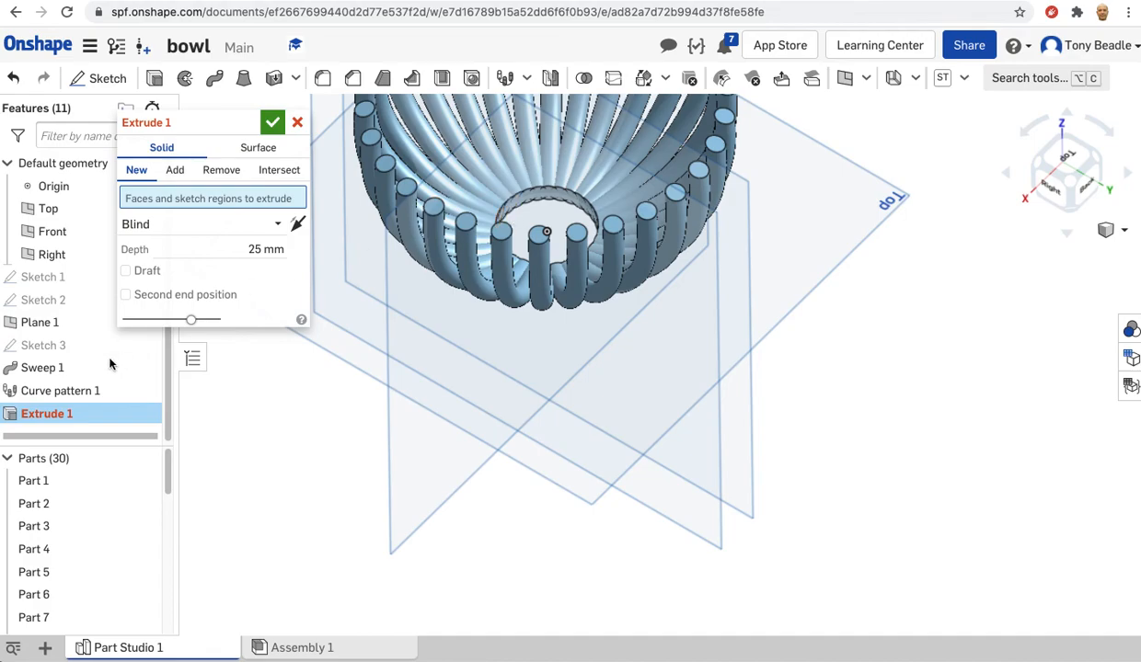
click(46, 278)
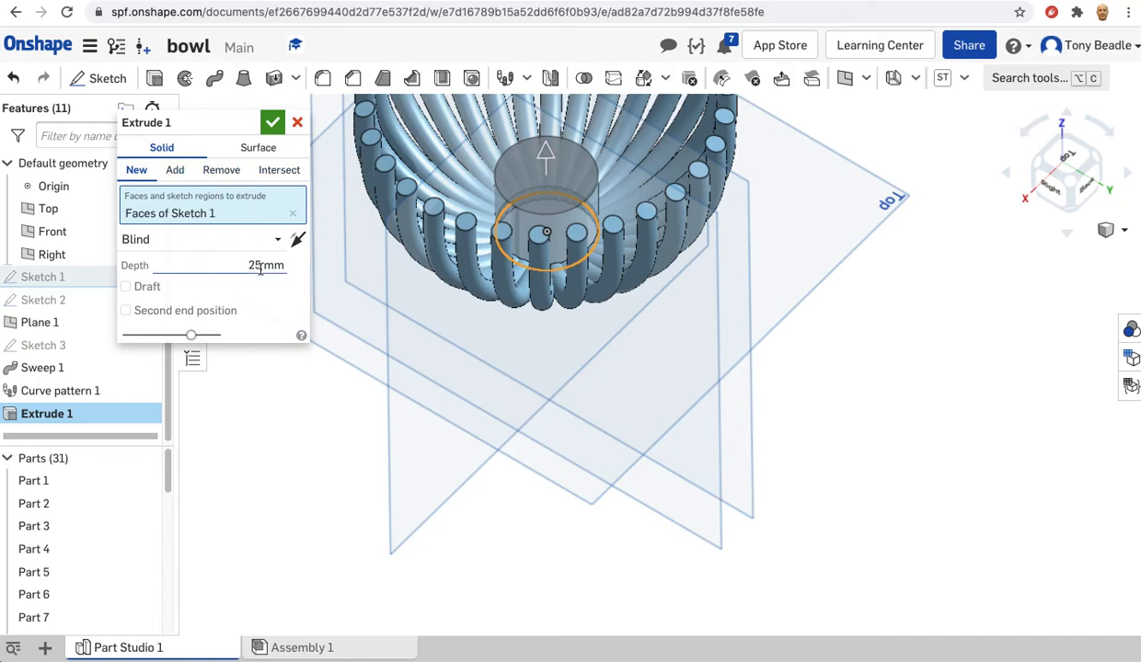
mouse_move(670, 331)
right_down()
mouse_move(692, 296)
mouse_move(683, 283)
mouse_move(674, 321)
mouse_move(667, 313)
right_up()
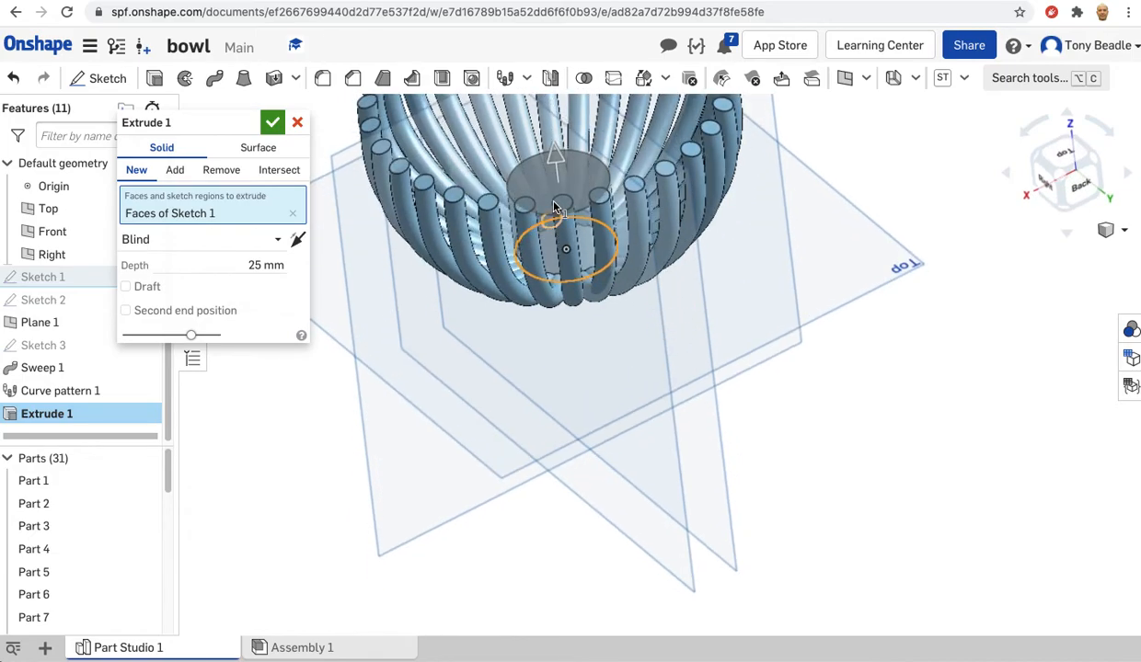
right_drag(657, 266, 576, 329)
click(258, 264)
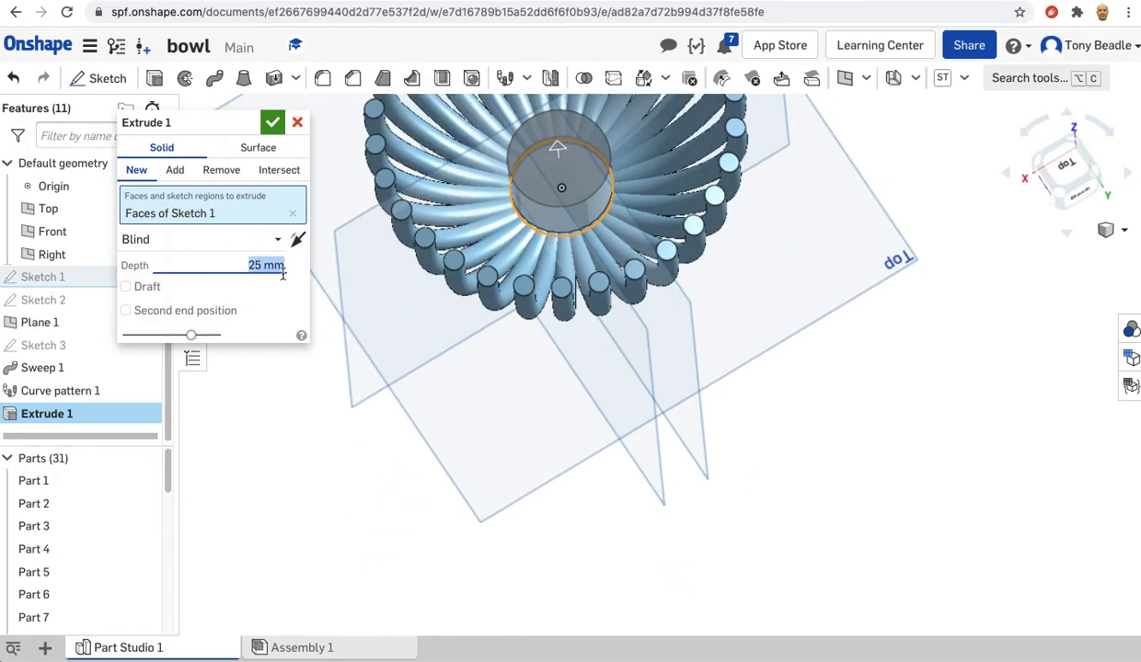
text(6)
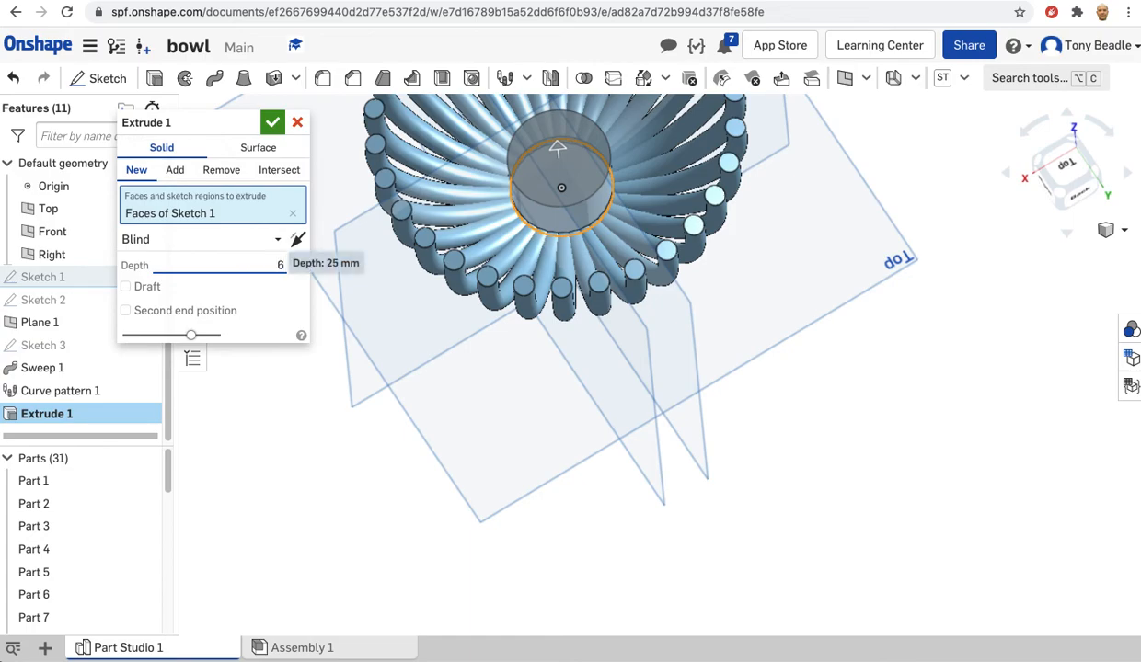
click(272, 121)
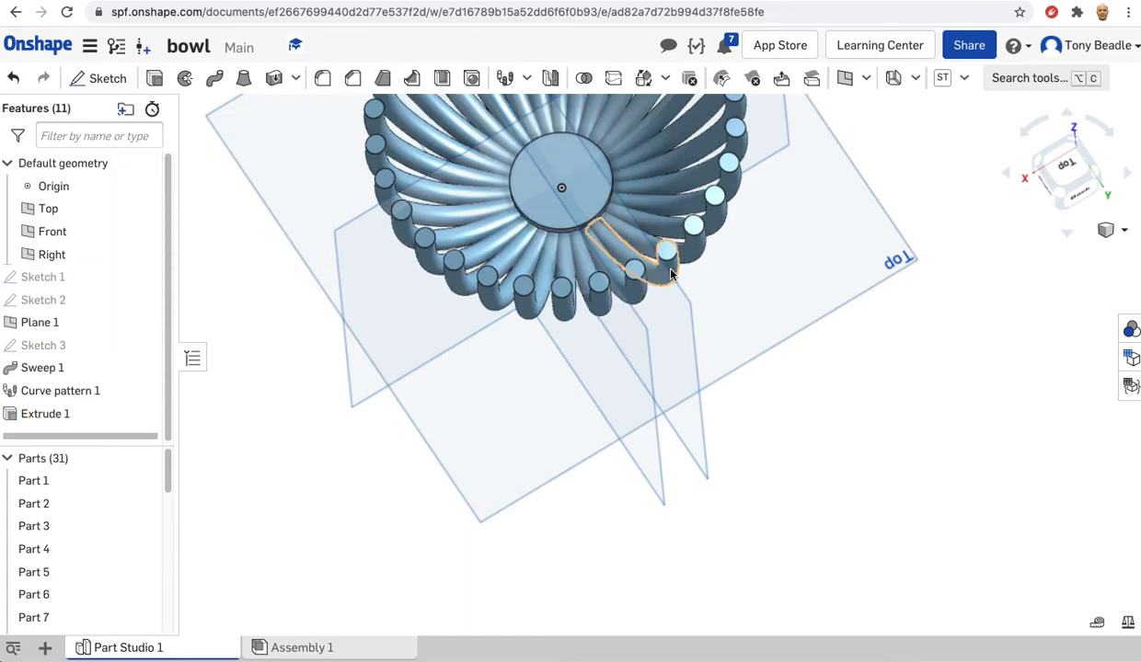
Edit the base disc's extrusion so that its end type is Symmetric, and inspect the bowl.
right_drag(720, 258, 679, 196)
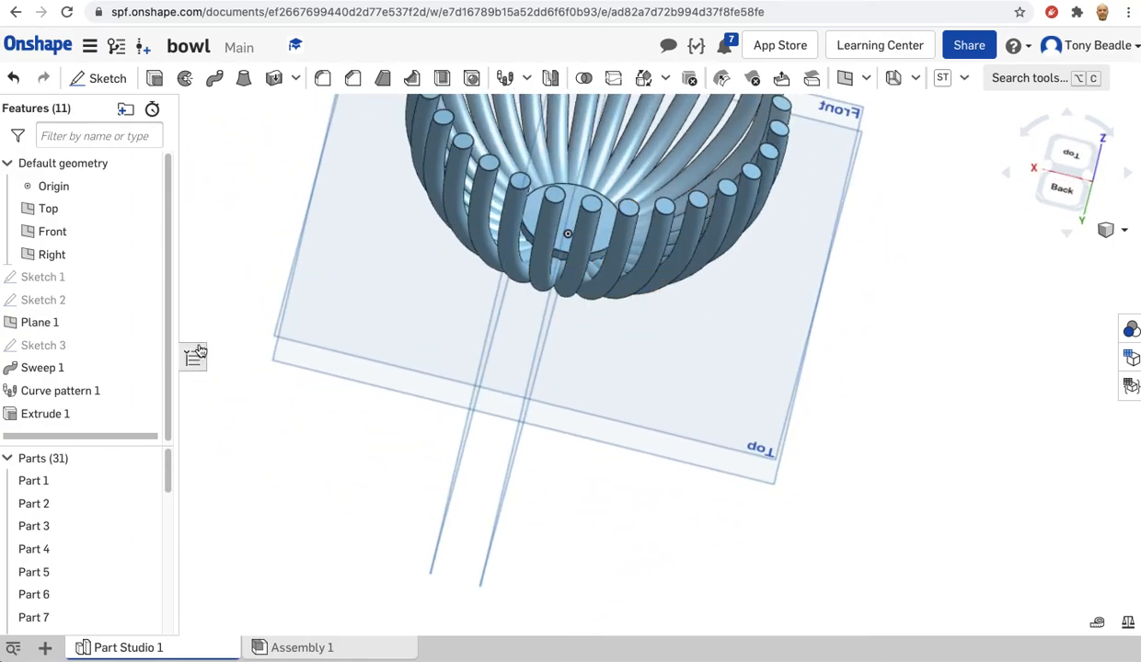
double_click(43, 419)
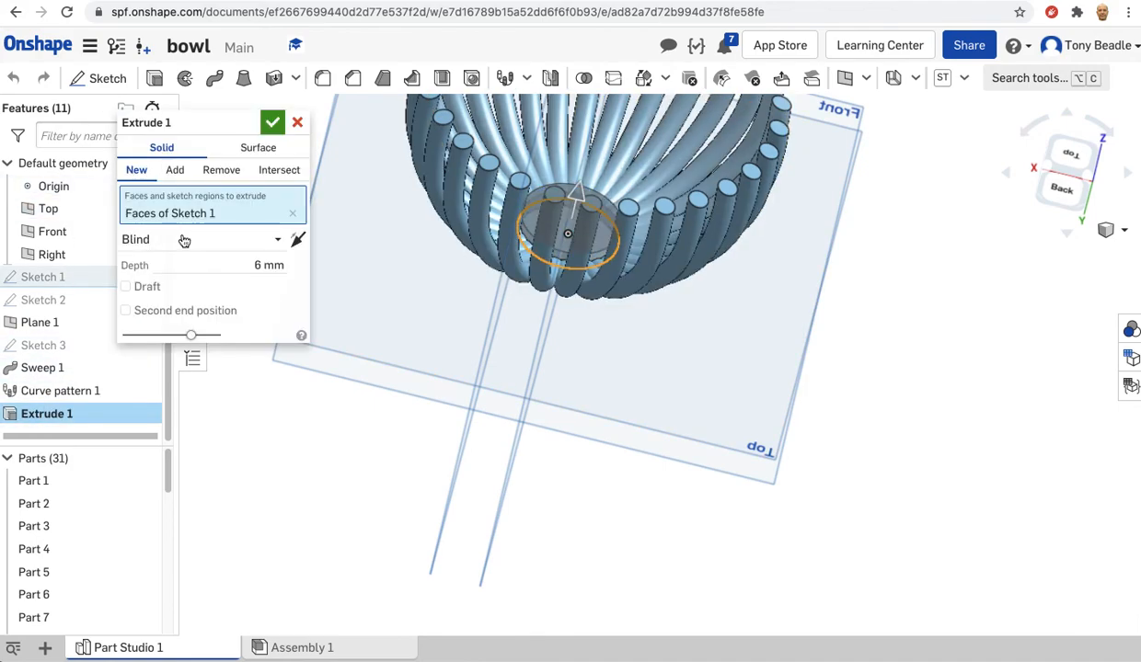
click(239, 241)
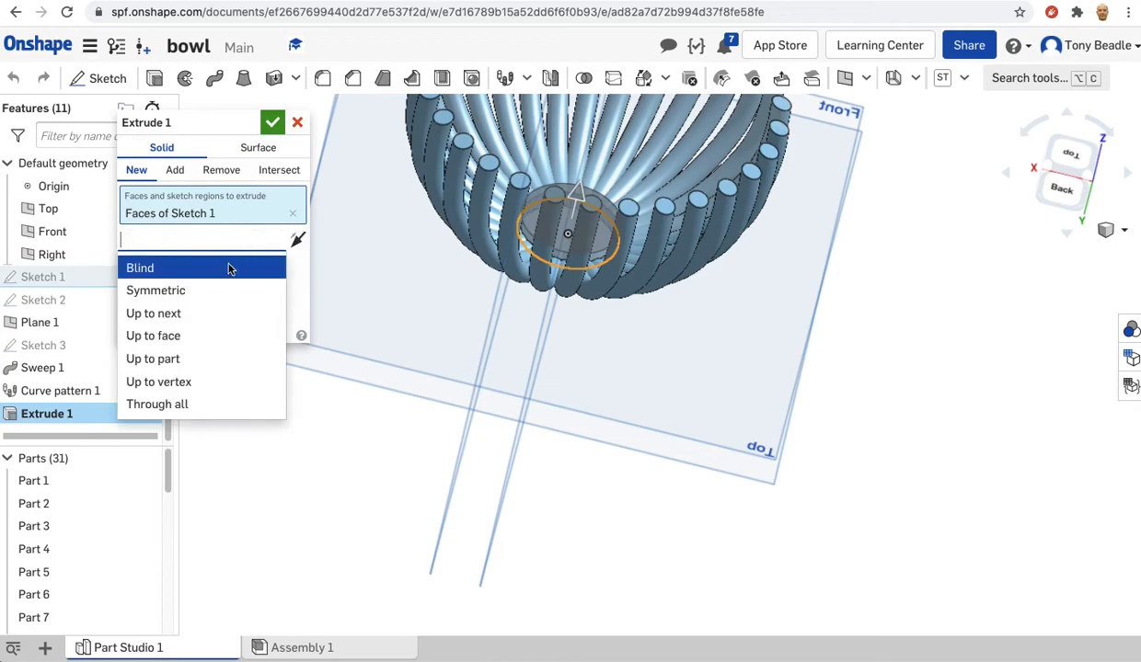
click(152, 290)
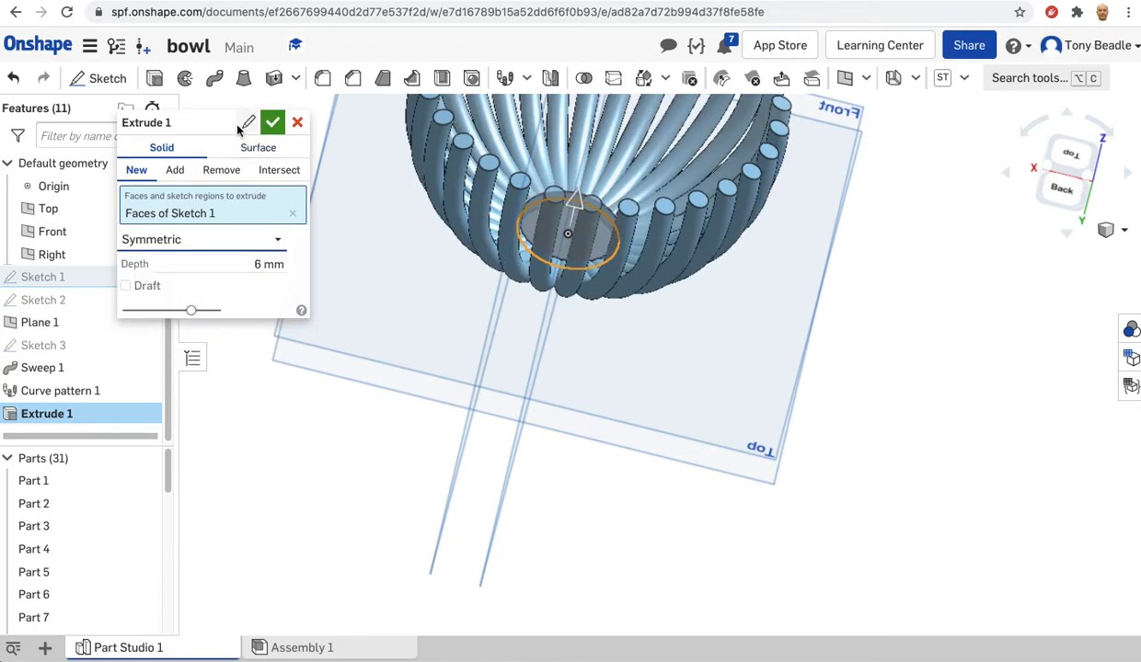
right_drag(409, 292, 471, 255)
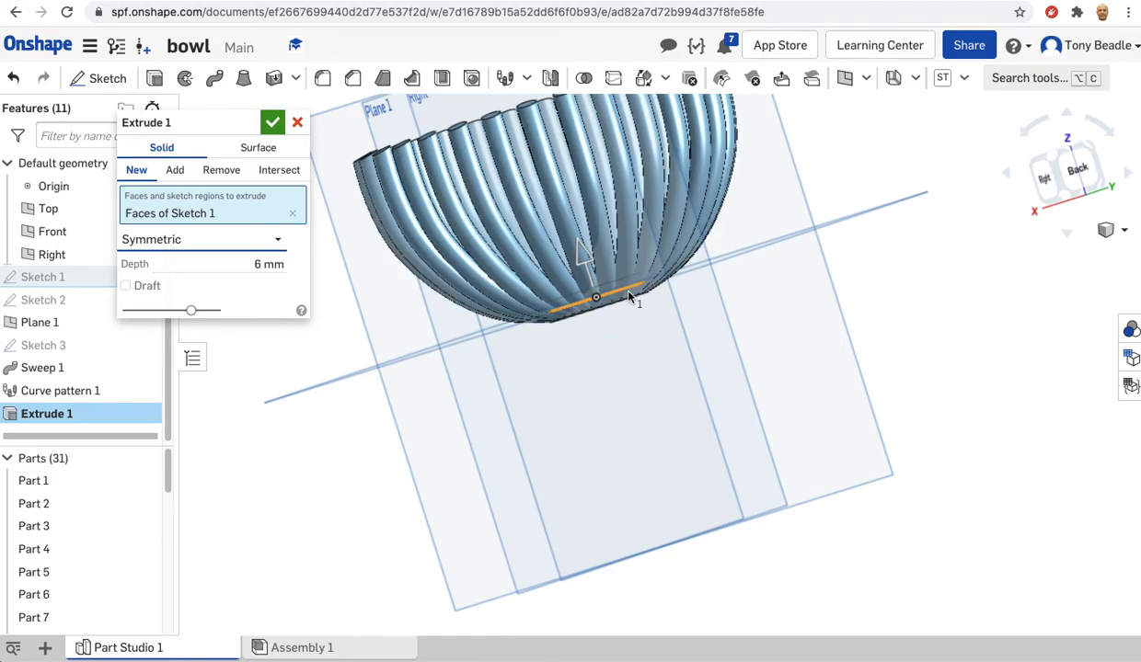
right_drag(644, 335, 683, 440)
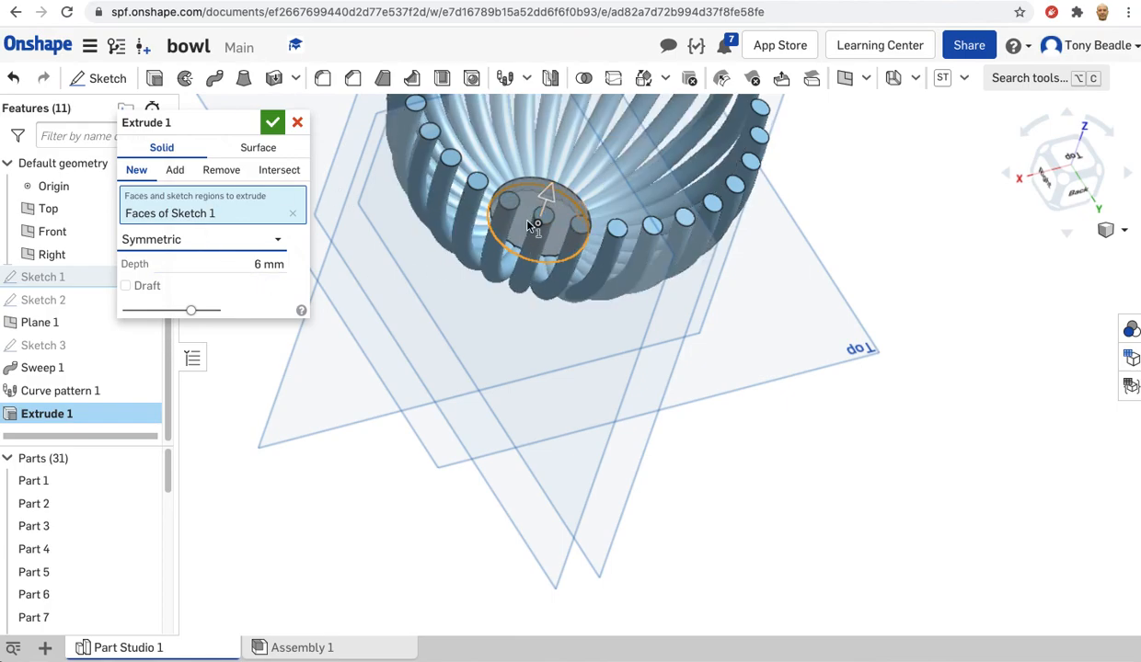
click(273, 125)
mouse_move(741, 252)
right_down()
mouse_move(695, 224)
mouse_move(674, 162)
mouse_move(591, 221)
mouse_move(514, 245)
mouse_move(545, 254)
mouse_move(641, 213)
mouse_move(814, 307)
right_up()
mouse_move(903, 221)
right_down()
mouse_move(972, 191)
mouse_move(976, 179)
mouse_move(853, 211)
right_up()
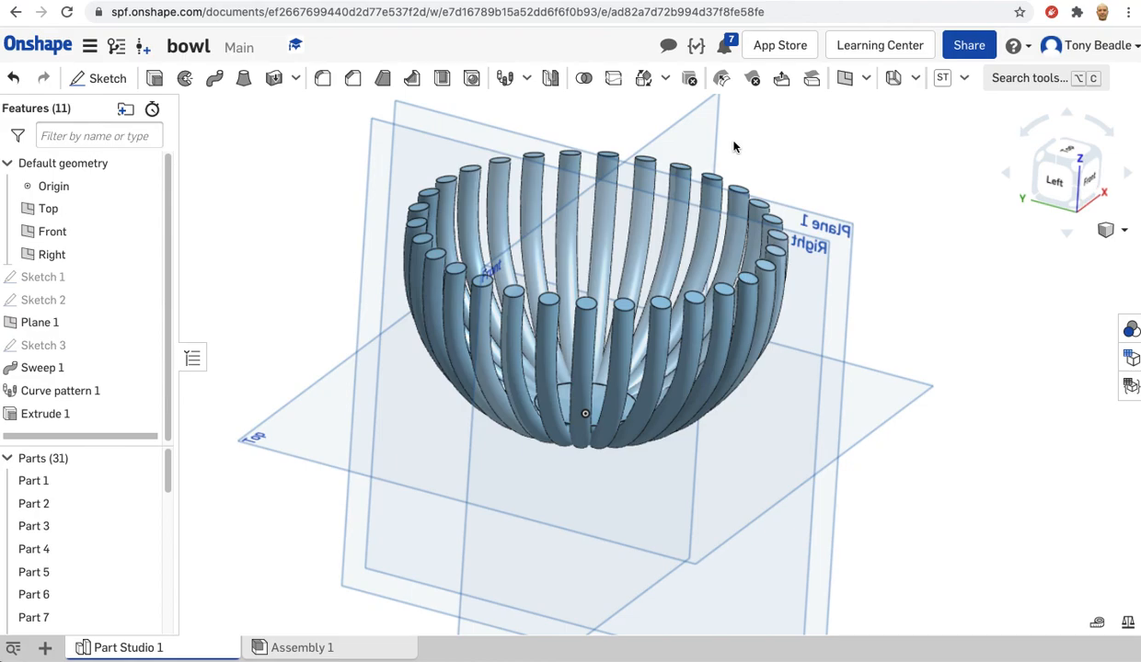